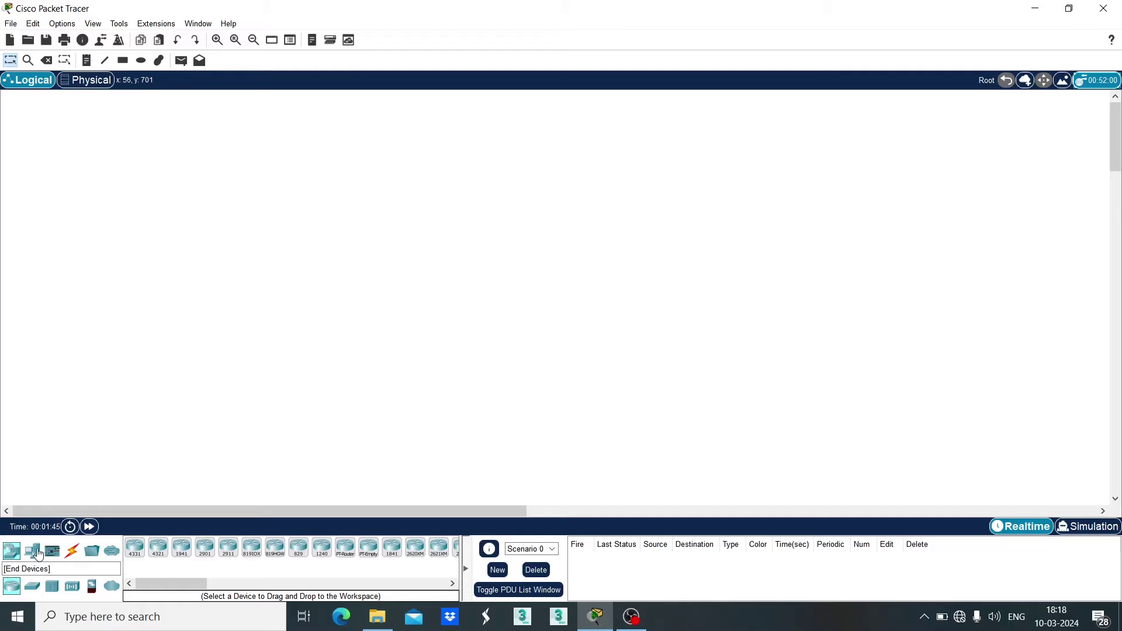
Place generic PCs PC0, PC1, PC2 and PC3 left to right along the bottom of the workspace
{"action": "left_click", "coordinate": [35, 552]}
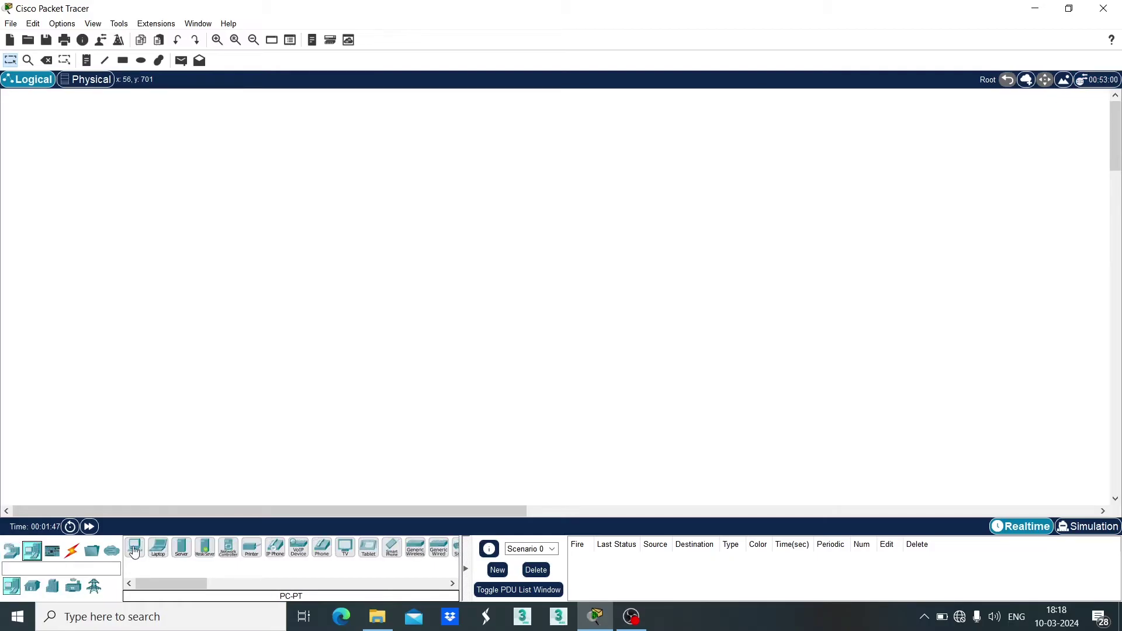
{"action": "left_click", "coordinate": [137, 547]}
{"action": "left_click", "coordinate": [186, 432]}
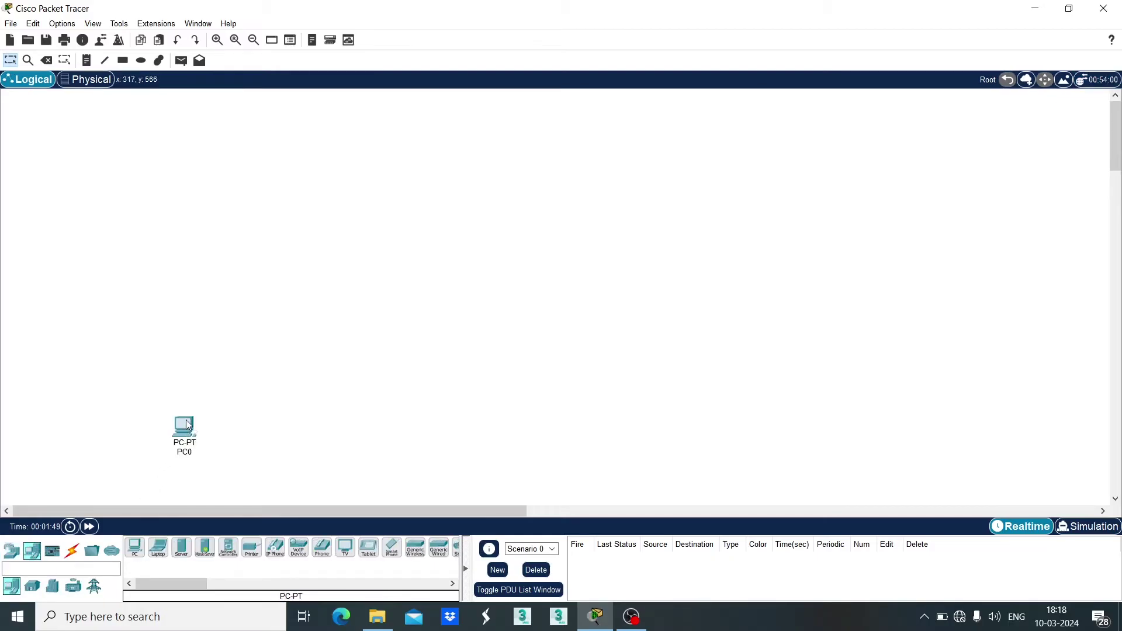
{"action": "left_click", "coordinate": [135, 546], "text": "ctrl"}
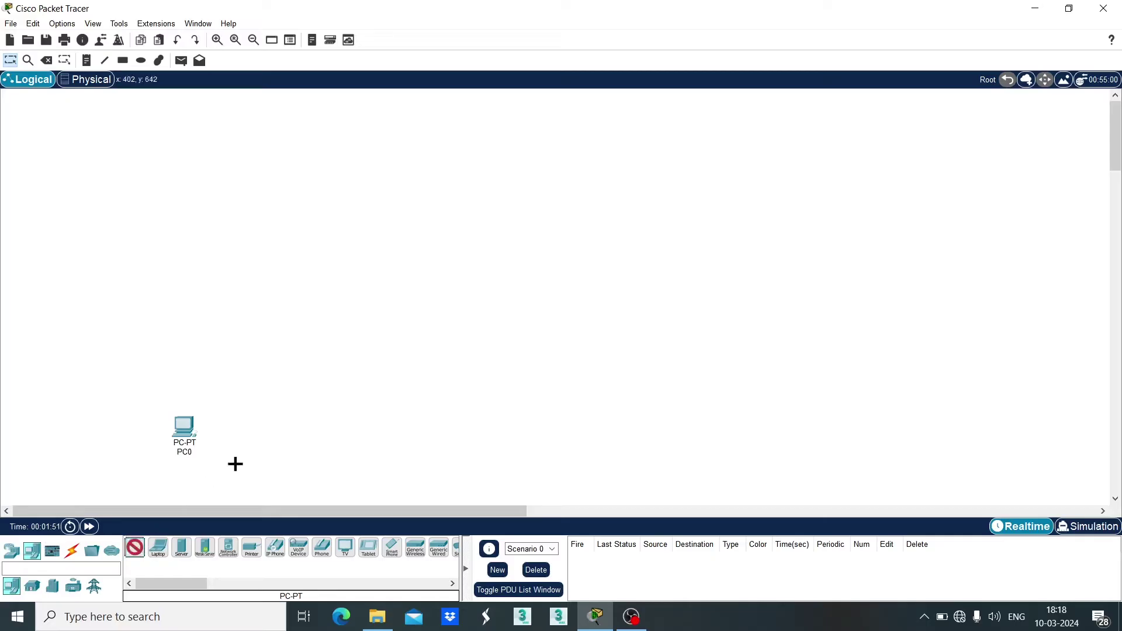
{"action": "left_click", "coordinate": [330, 433]}
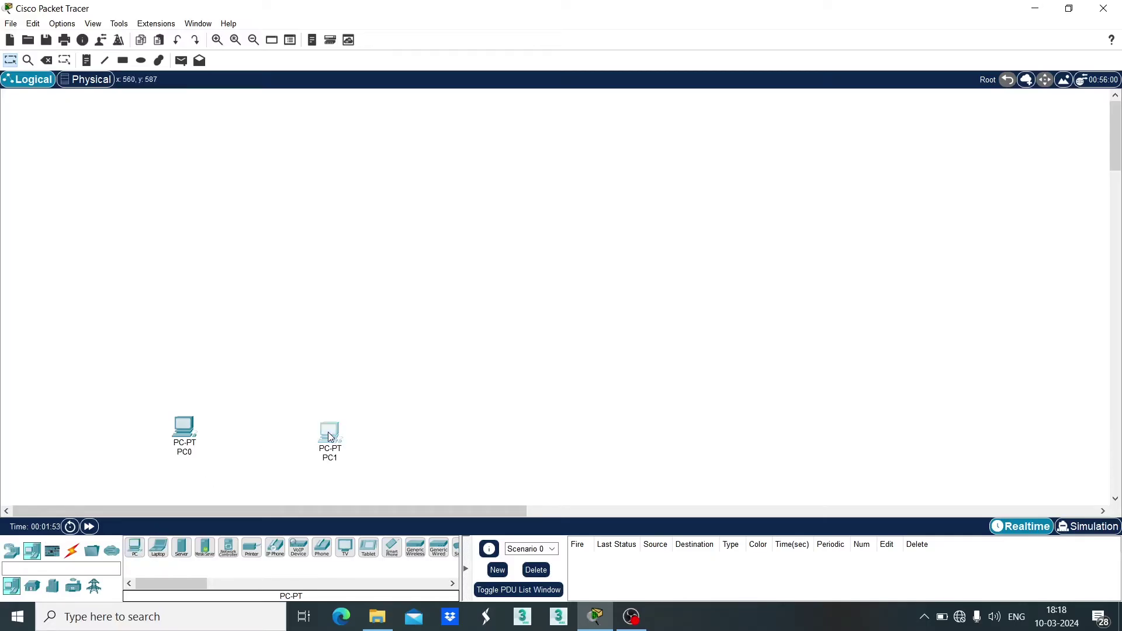
{"action": "left_click_drag", "start_coordinate": [330, 437], "coordinate": [322, 432]}
{"action": "left_click", "coordinate": [135, 547], "text": "ctrl"}
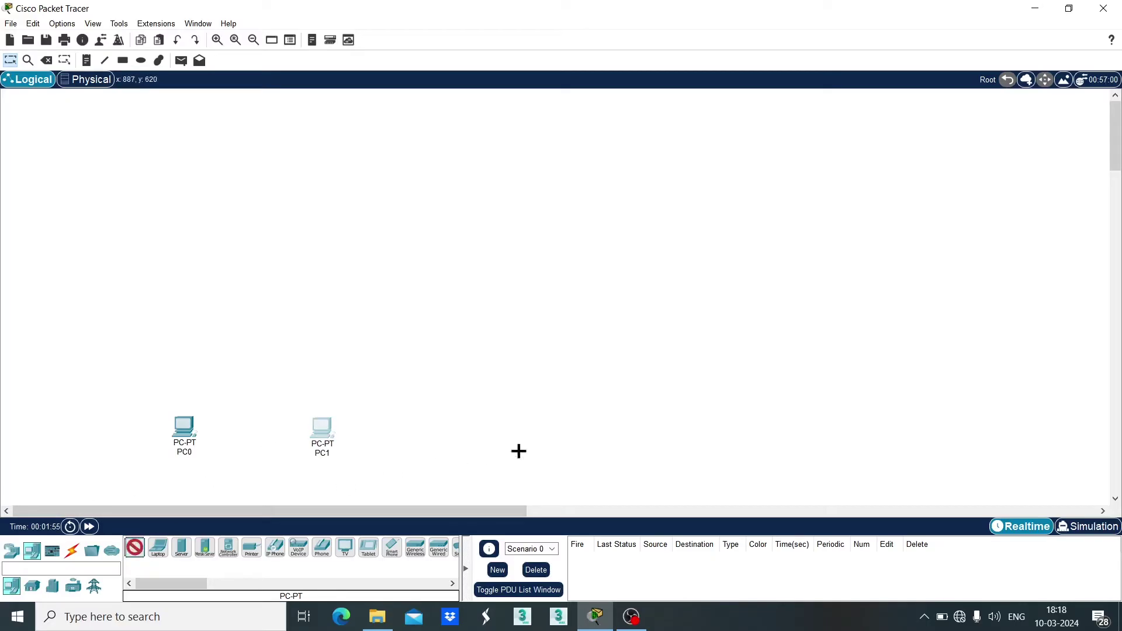
{"action": "left_click", "coordinate": [606, 432]}
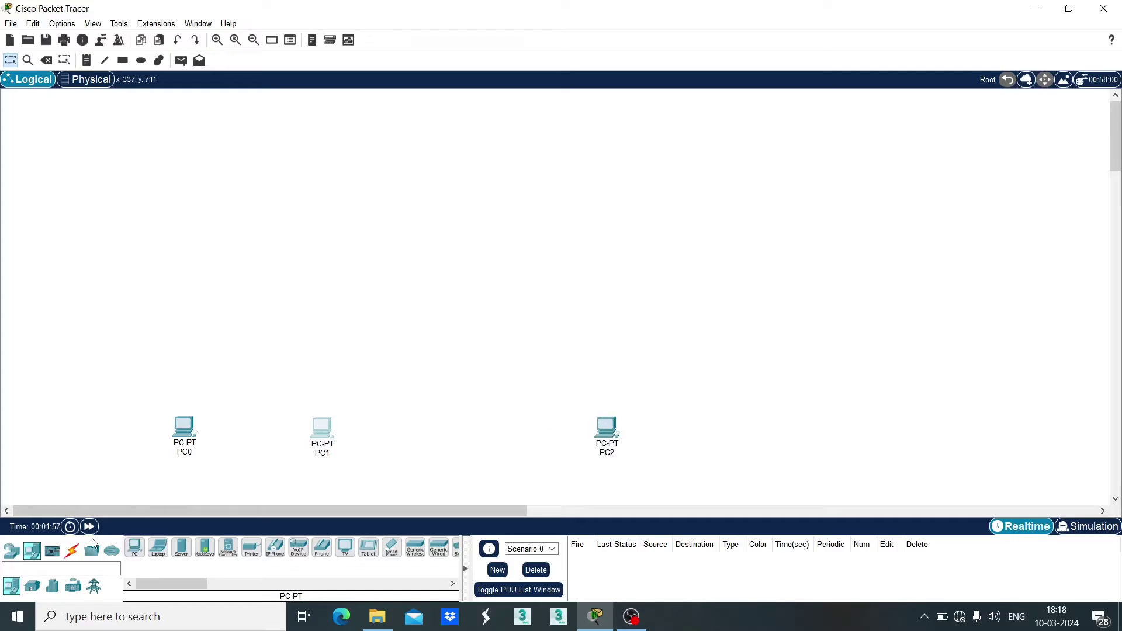
{"action": "left_click", "coordinate": [134, 547]}
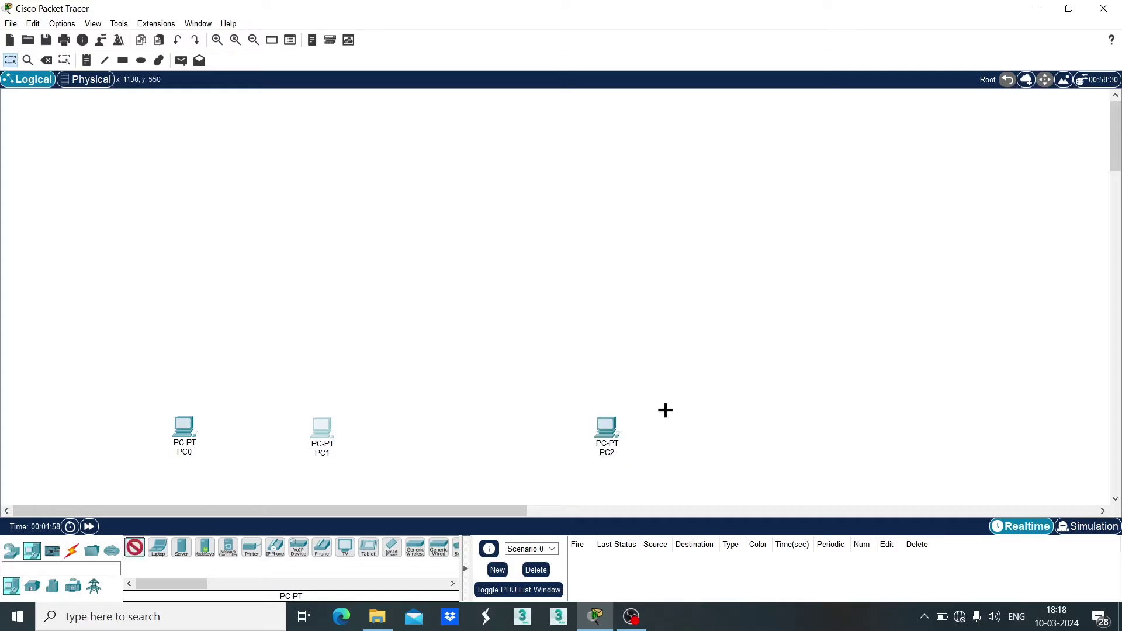
{"action": "left_click", "coordinate": [782, 425]}
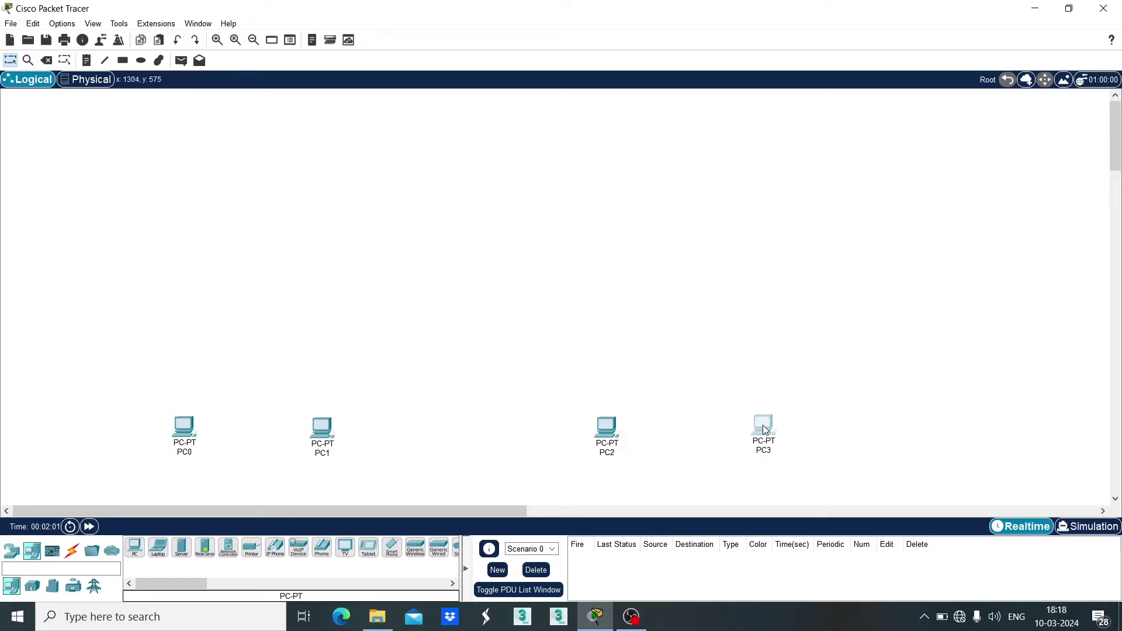
Place two 2950-24 switches, Switch0 above PC0/PC1 and Switch1 above PC2/PC3
{"action": "left_click", "coordinate": [11, 551]}
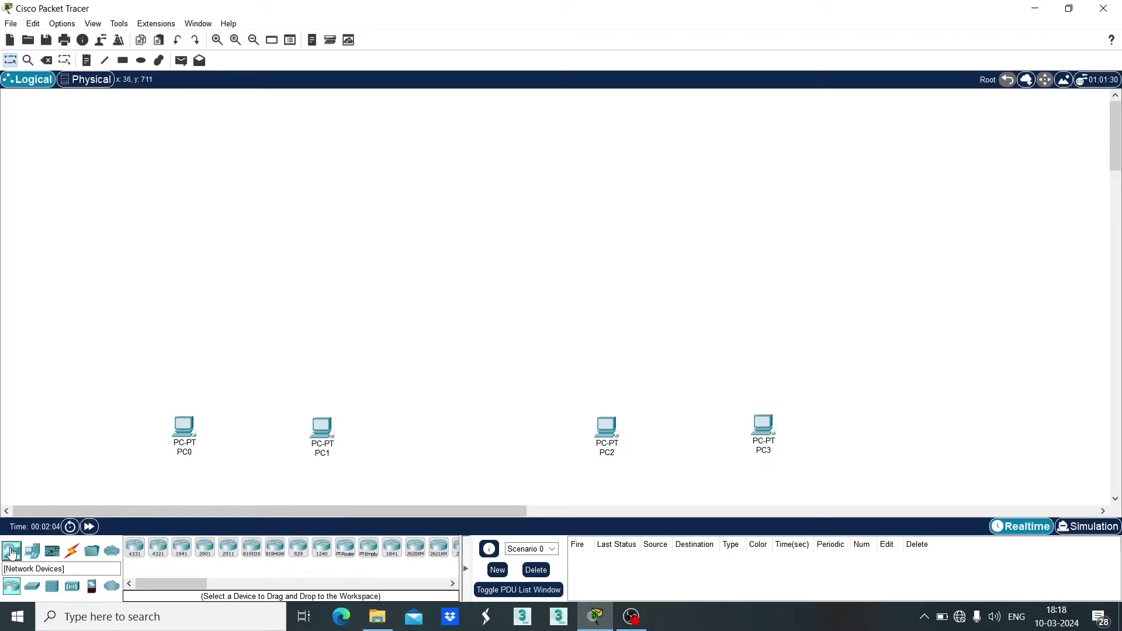
{"action": "left_click", "coordinate": [33, 588]}
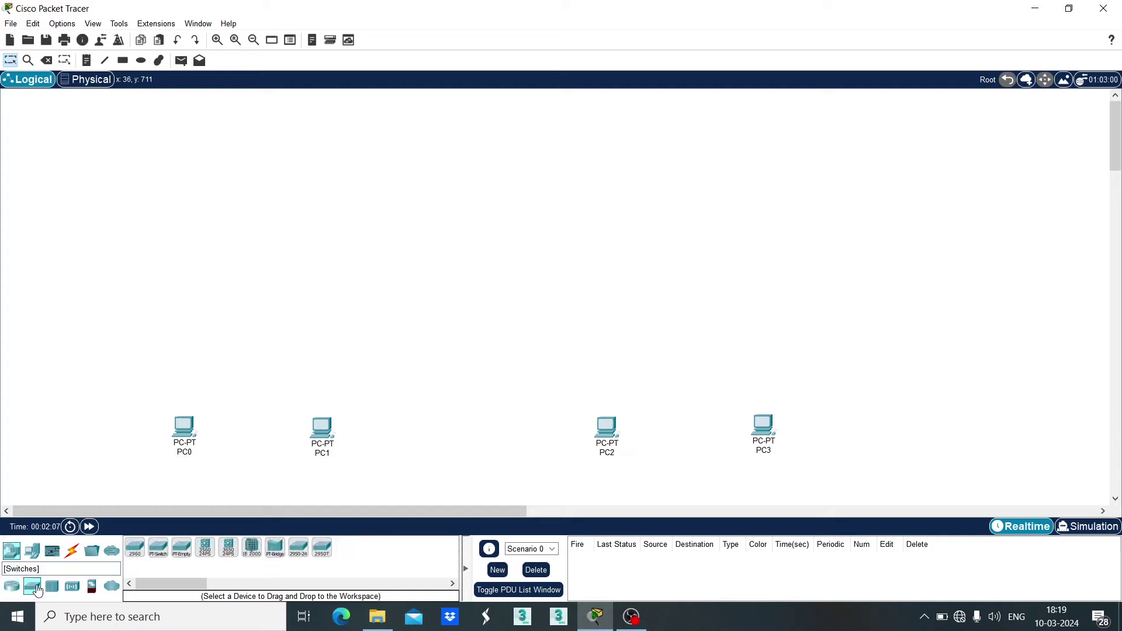
{"action": "left_click", "coordinate": [299, 553]}
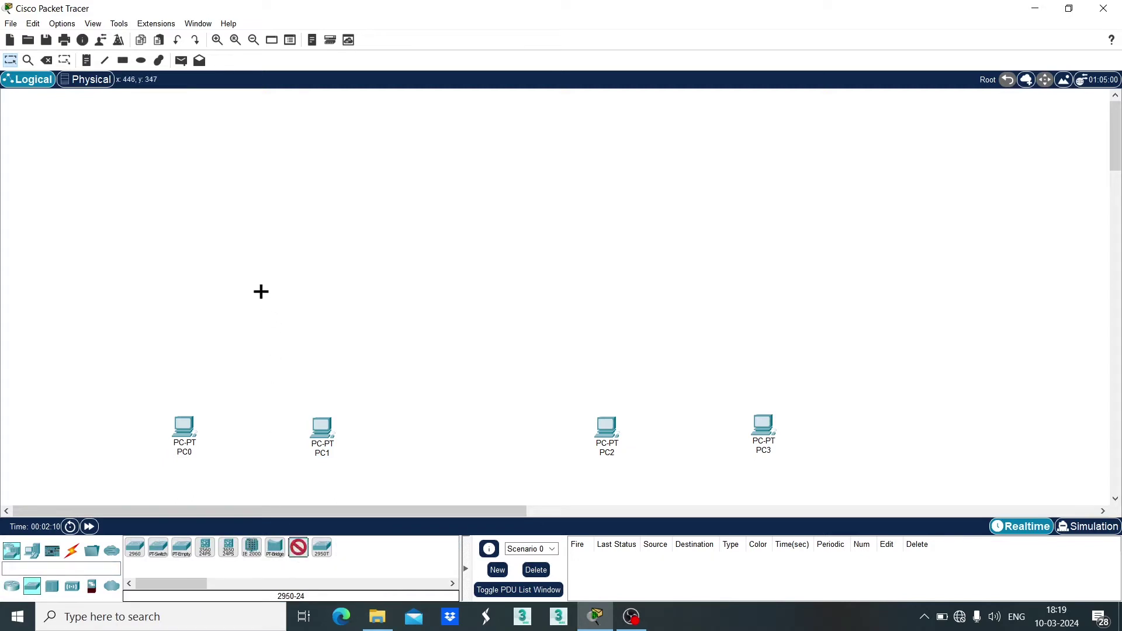
{"action": "left_click", "coordinate": [251, 282]}
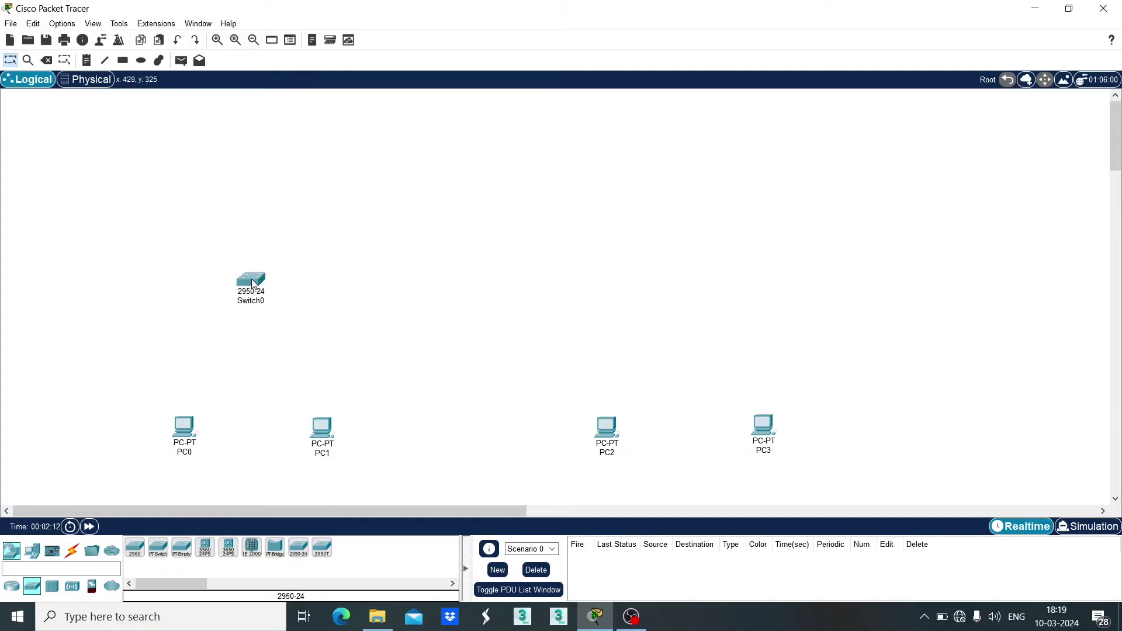
{"action": "left_click", "coordinate": [297, 554]}
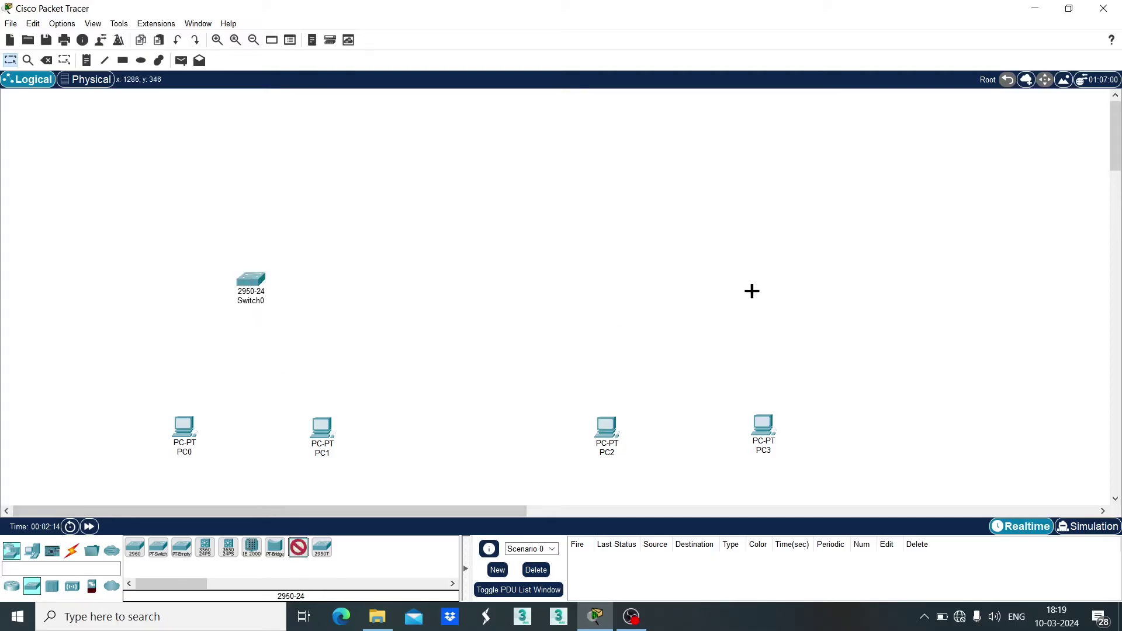
{"action": "left_click", "coordinate": [686, 279]}
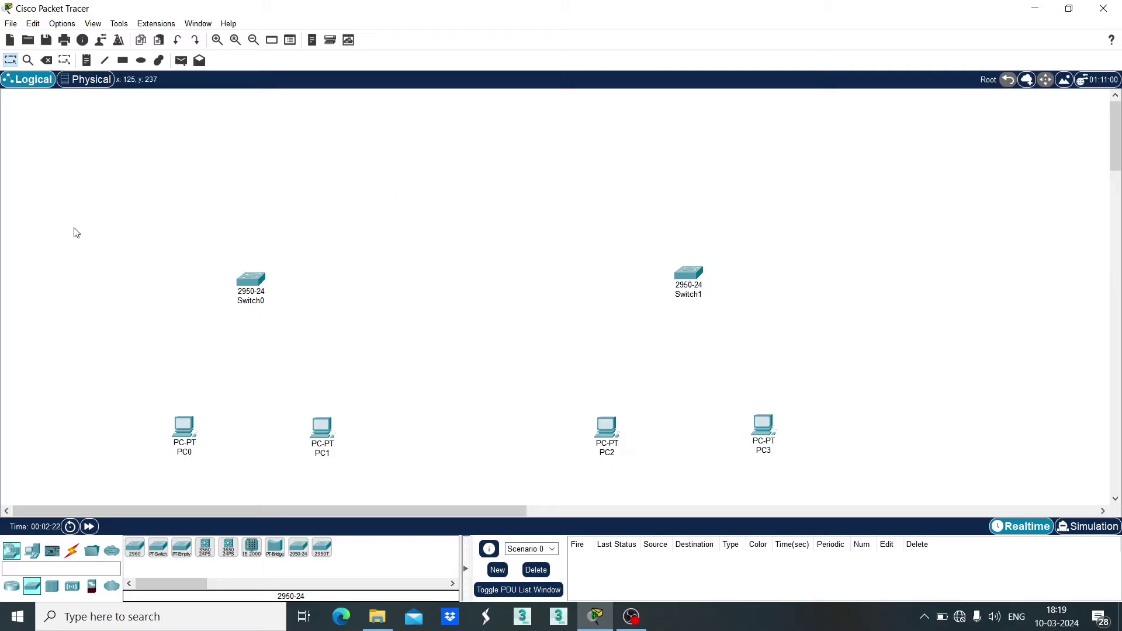
{"action": "left_click", "coordinate": [73, 551]}
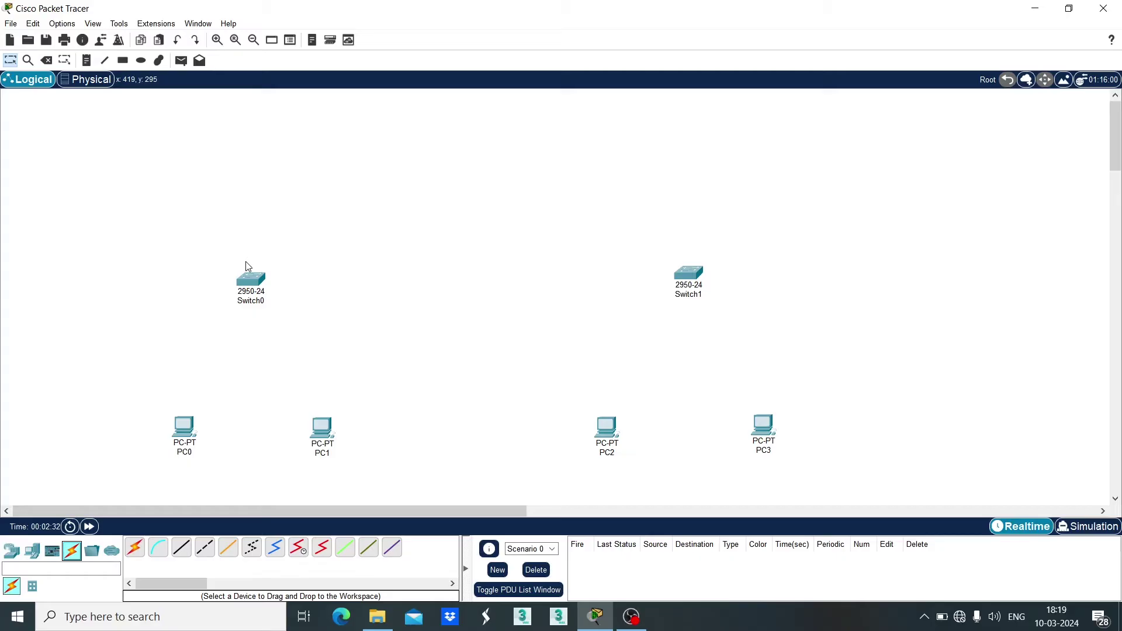
Cable PC0 and PC1 to Switch0's FastEthernet0/1 and 0/2 with copper straight-through cables
{"action": "left_click", "coordinate": [182, 550]}
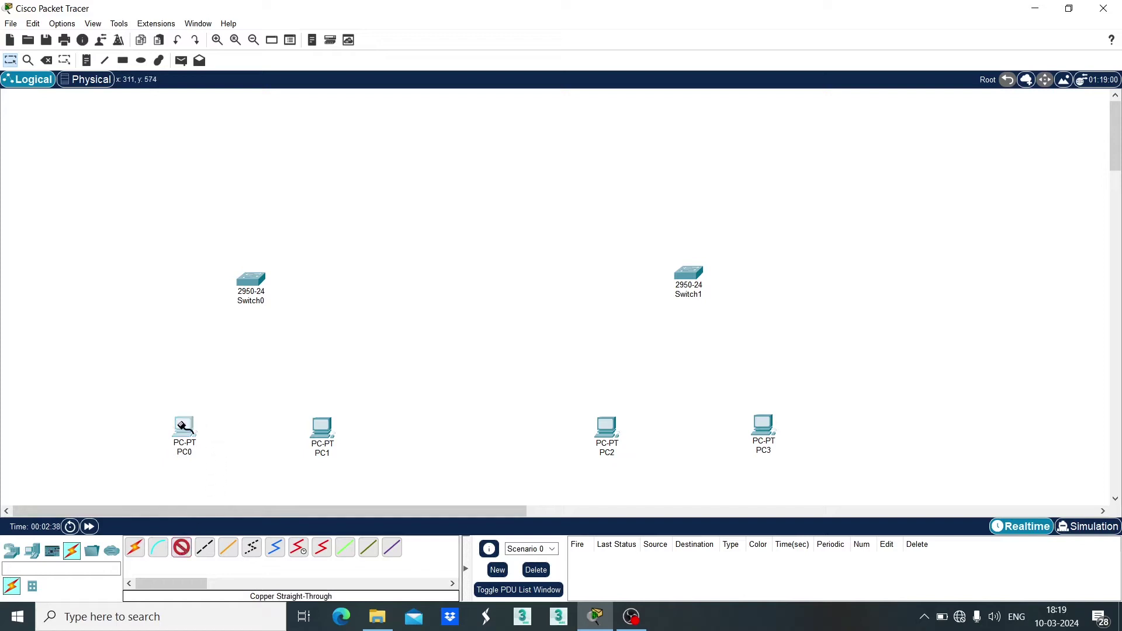
{"action": "left_click", "coordinate": [186, 425]}
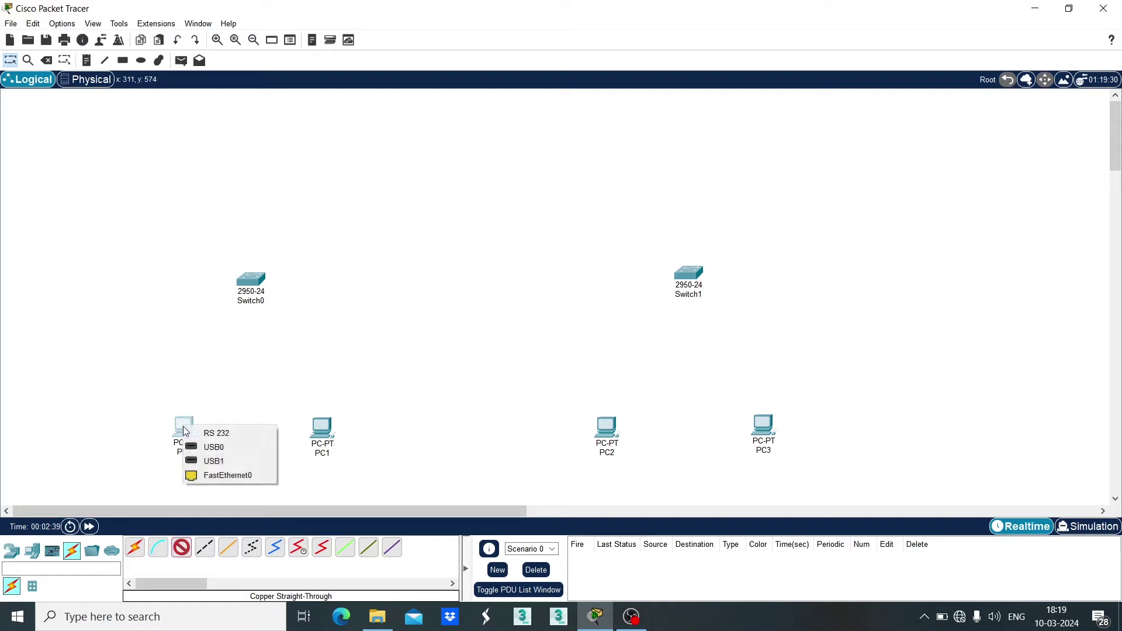
{"action": "left_click", "coordinate": [218, 480]}
{"action": "left_click", "coordinate": [256, 281]}
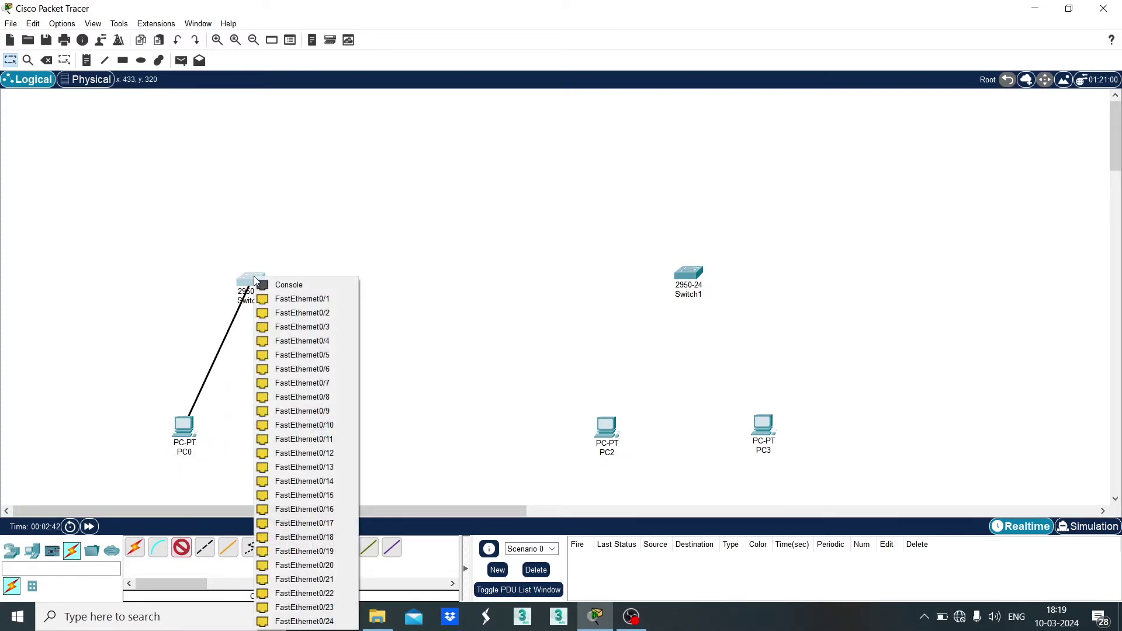
{"action": "left_click", "coordinate": [283, 299]}
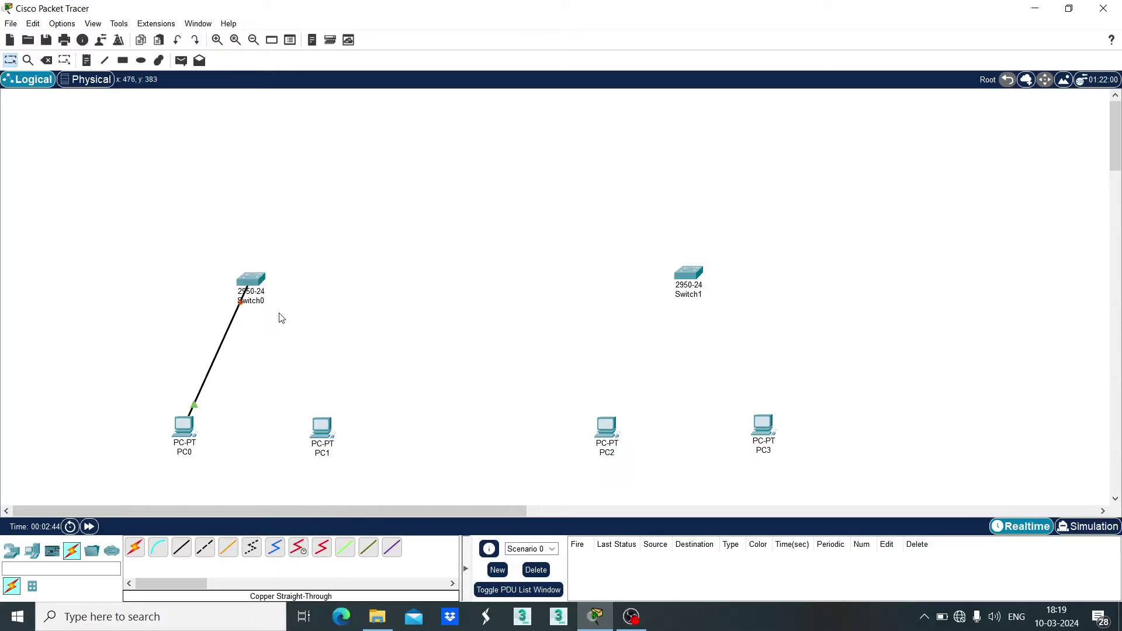
{"action": "left_click", "coordinate": [182, 549]}
{"action": "left_click", "coordinate": [326, 433]}
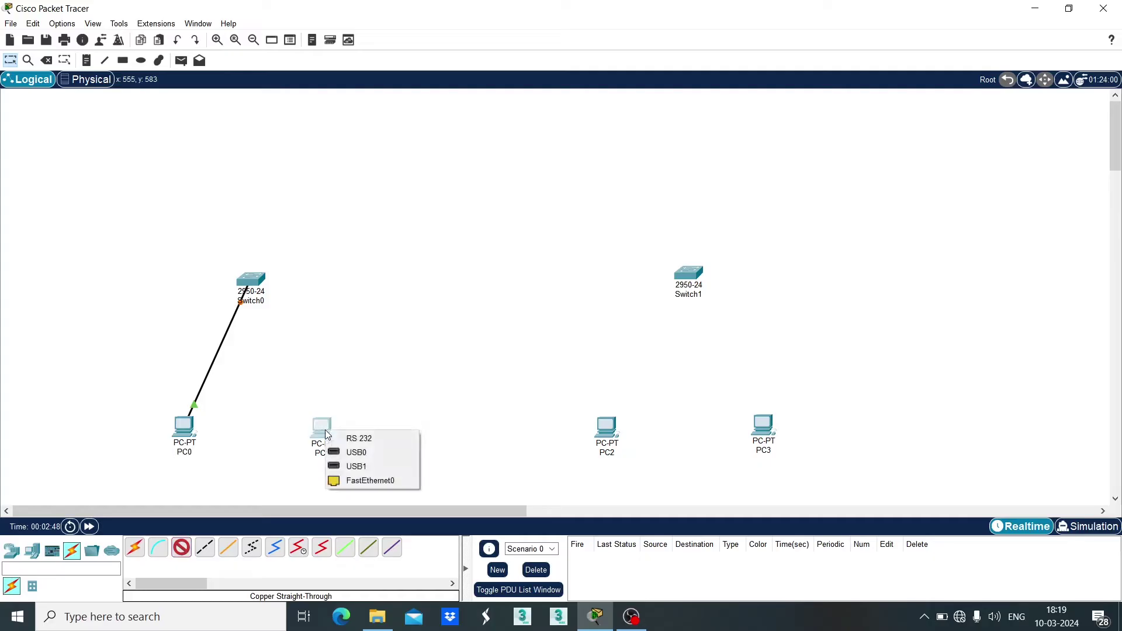
{"action": "left_click", "coordinate": [368, 482]}
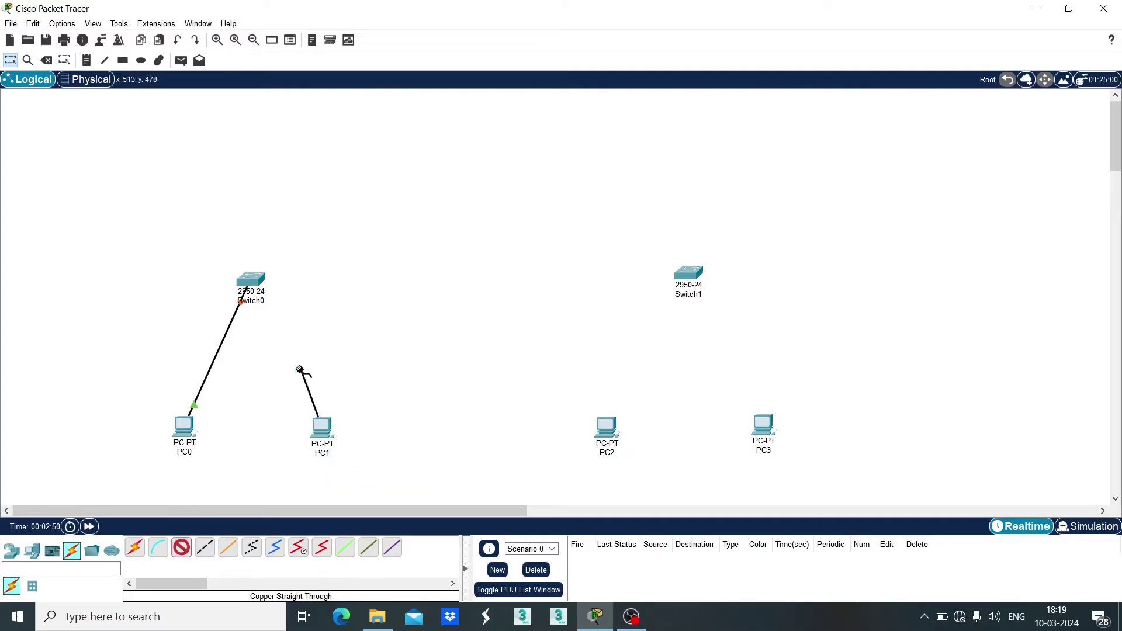
{"action": "left_click", "coordinate": [250, 279]}
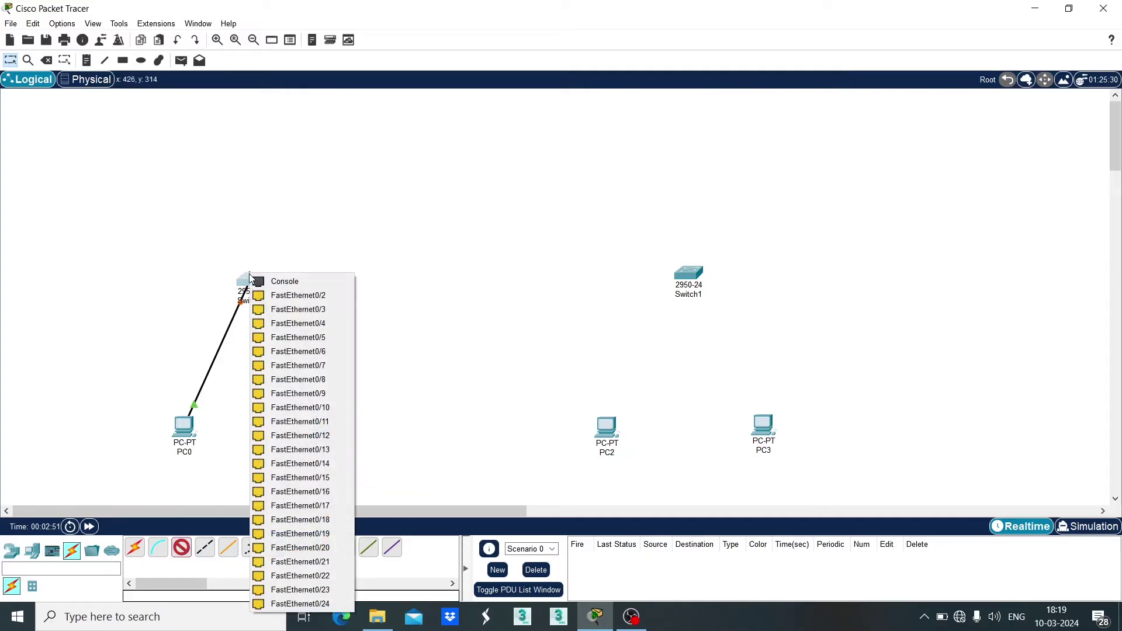
{"action": "left_click", "coordinate": [291, 296]}
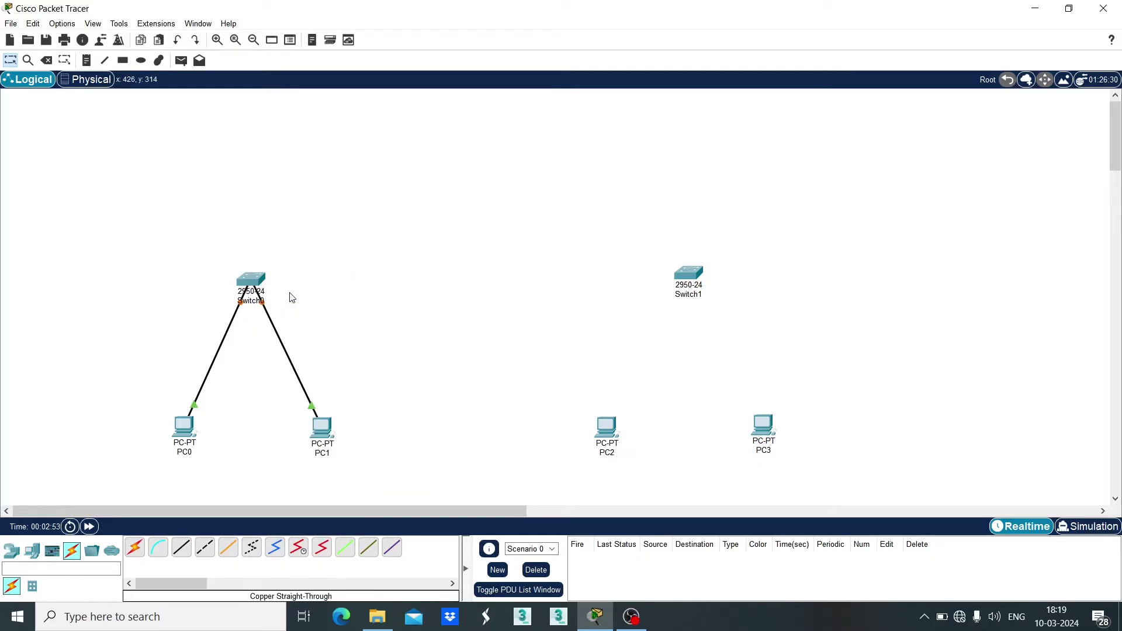
Cable PC2 and PC3 to Switch1's FastEthernet0/1 and 0/2 with copper straight-through cables
{"action": "left_click", "coordinate": [180, 547]}
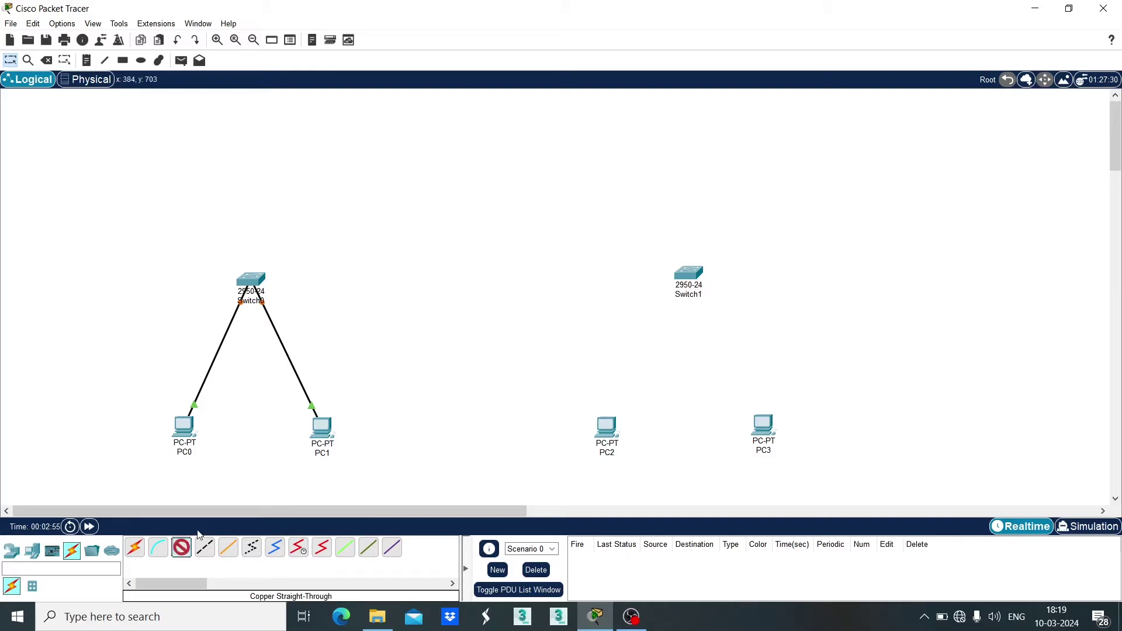
{"action": "left_click", "coordinate": [606, 430]}
{"action": "left_click", "coordinate": [646, 479]}
{"action": "left_click", "coordinate": [689, 273]}
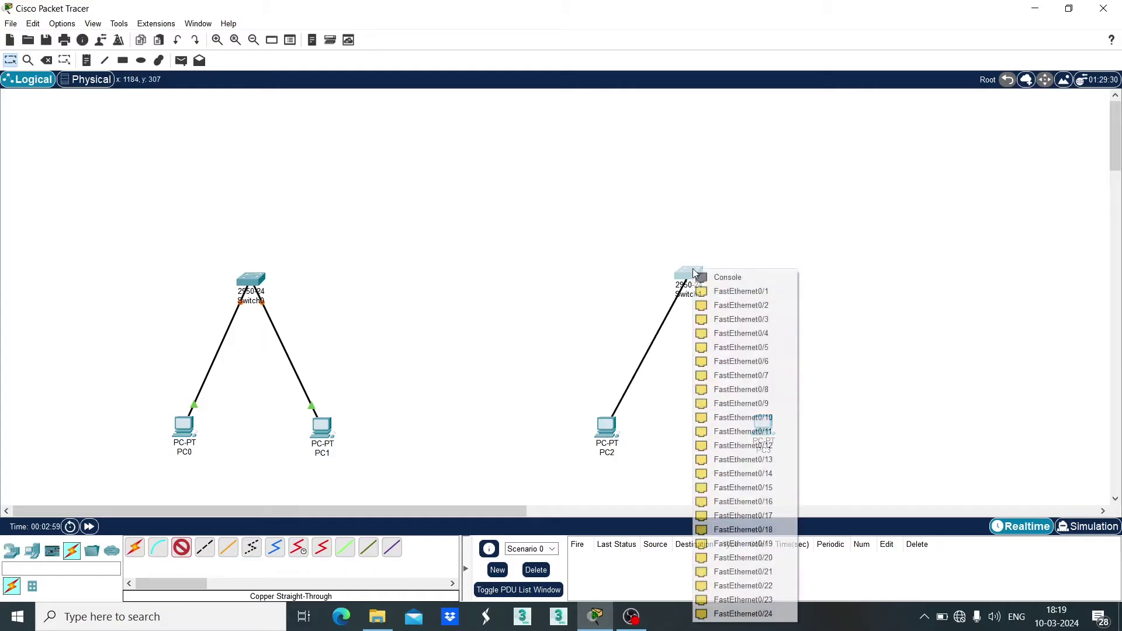
{"action": "left_click", "coordinate": [736, 292]}
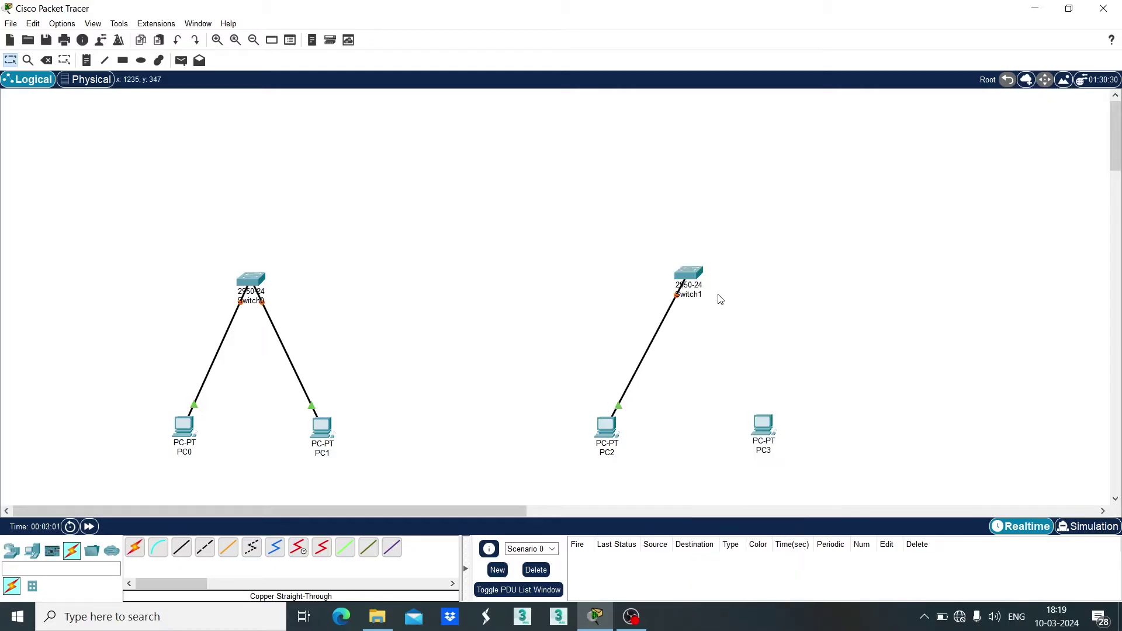
{"action": "left_click", "coordinate": [179, 550]}
{"action": "left_click", "coordinate": [764, 427]}
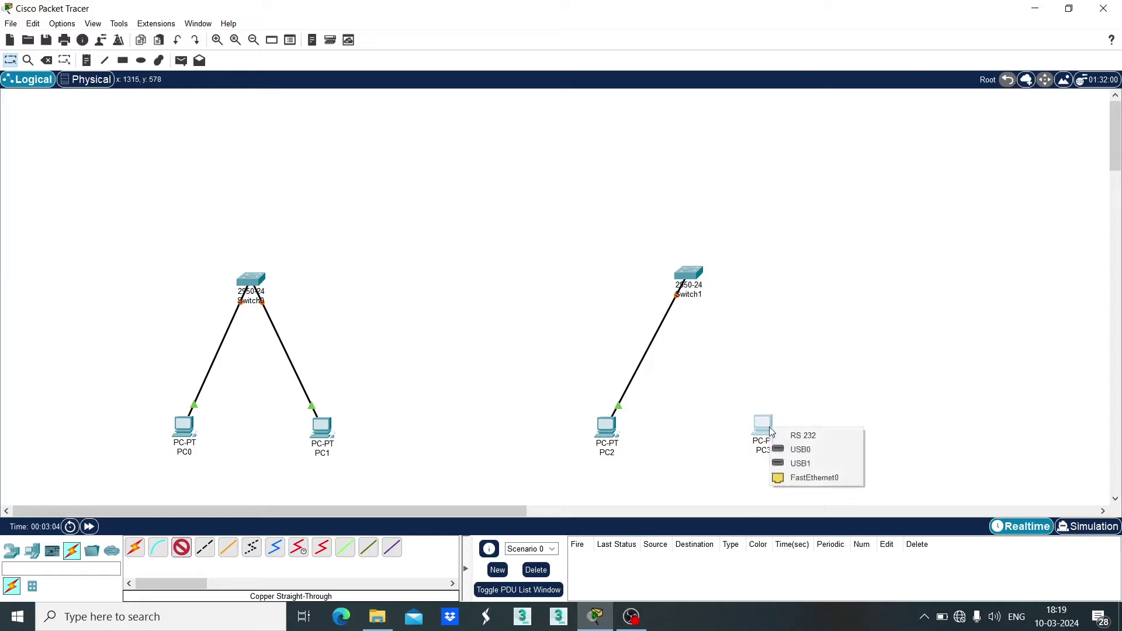
{"action": "left_click", "coordinate": [813, 478]}
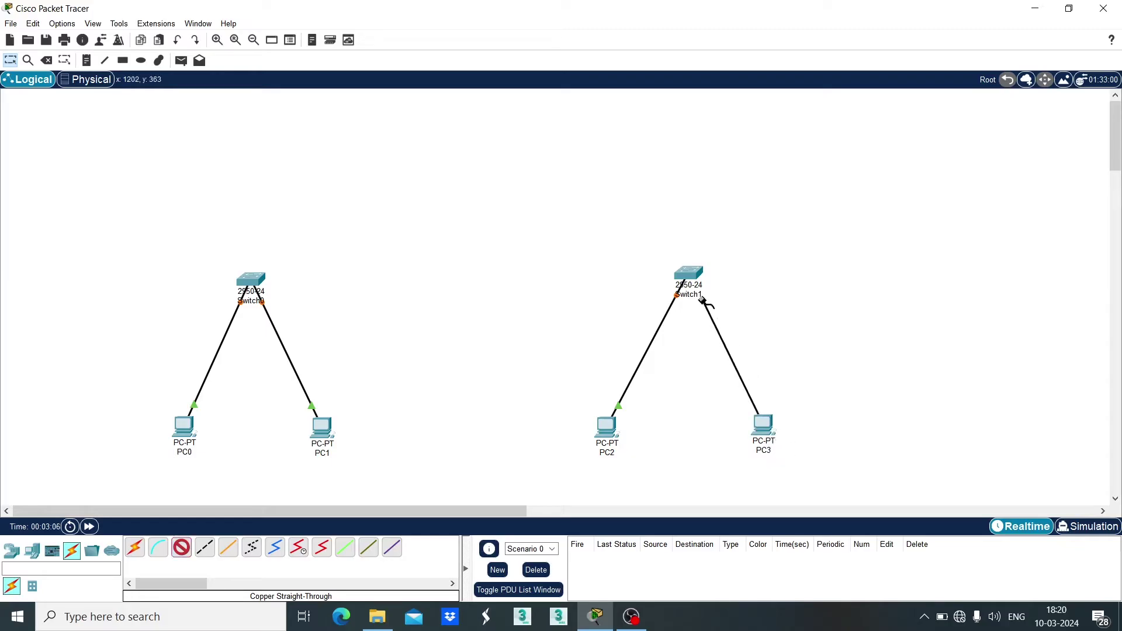
{"action": "left_click", "coordinate": [692, 273]}
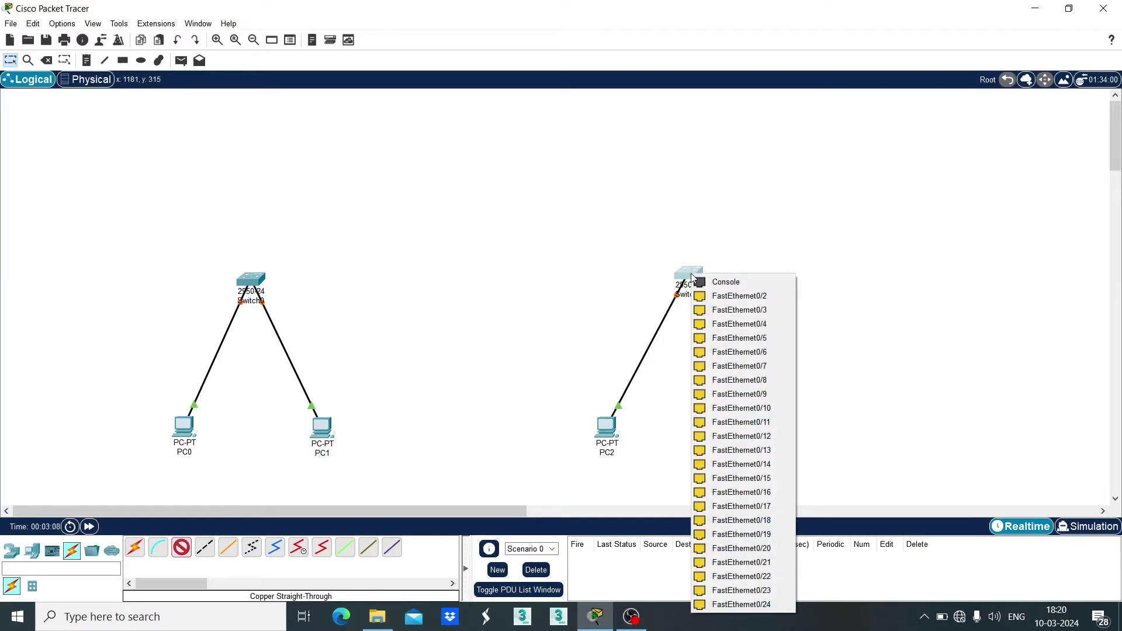
{"action": "left_click", "coordinate": [734, 297]}
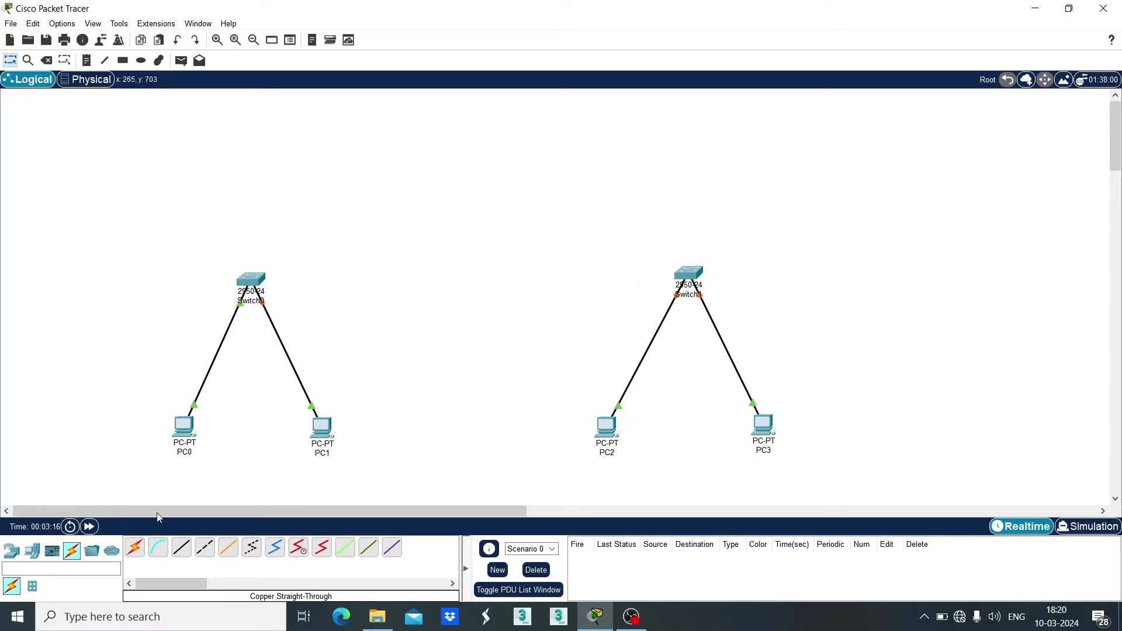
Join Switch0 and Switch1 FastEthernet0/3 ports with a copper cross-over cable and level the link
{"action": "left_click", "coordinate": [204, 548]}
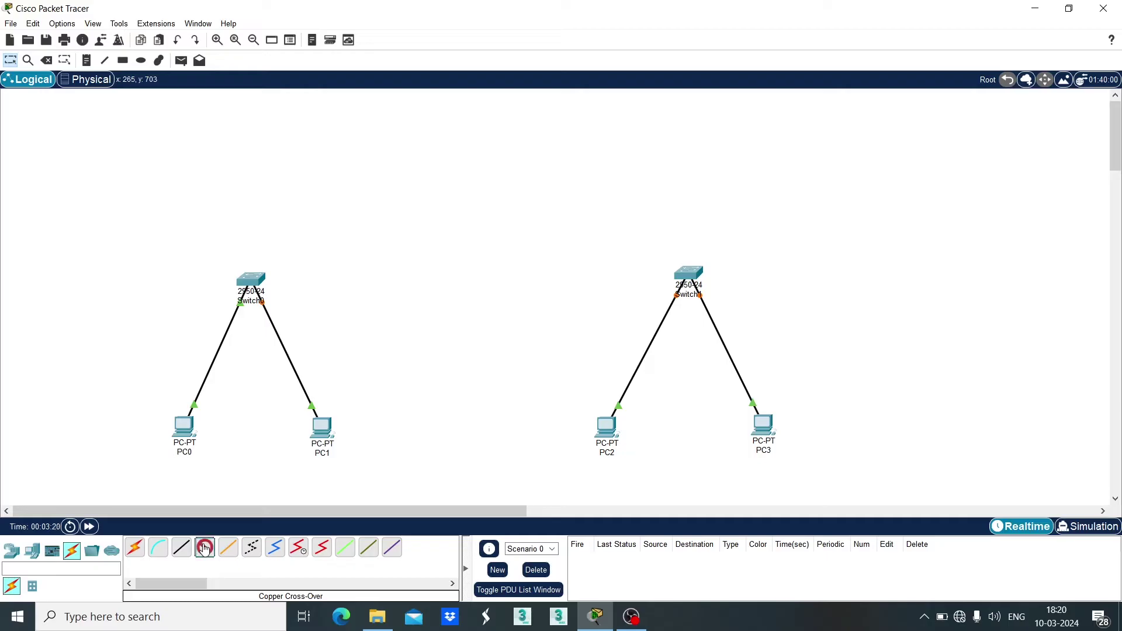
{"action": "left_click", "coordinate": [251, 278]}
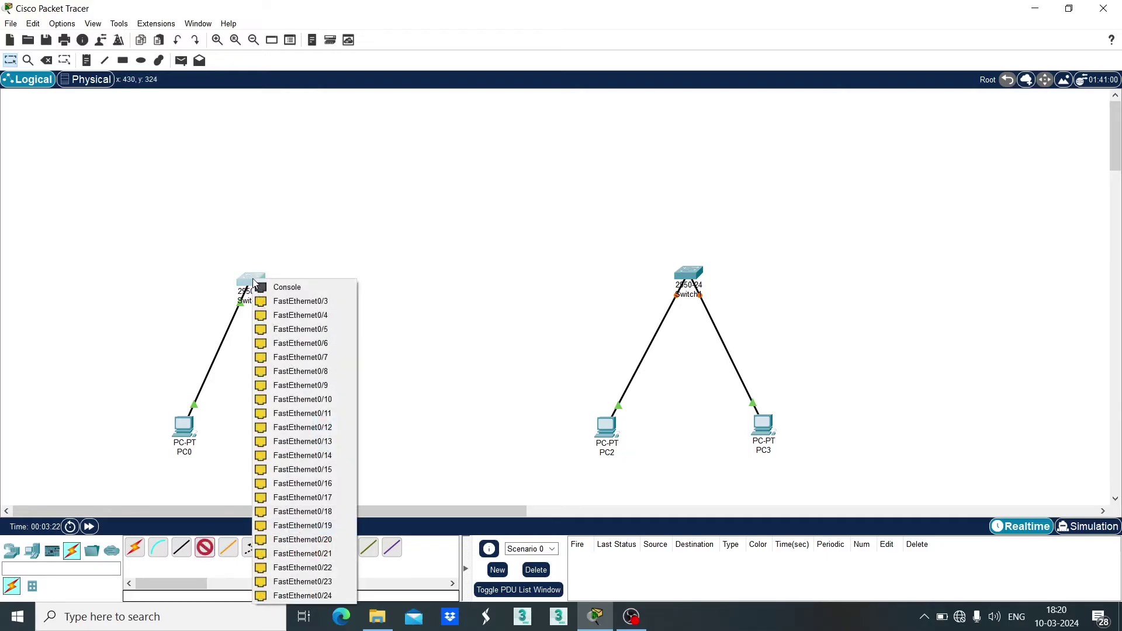
{"action": "left_click", "coordinate": [349, 302]}
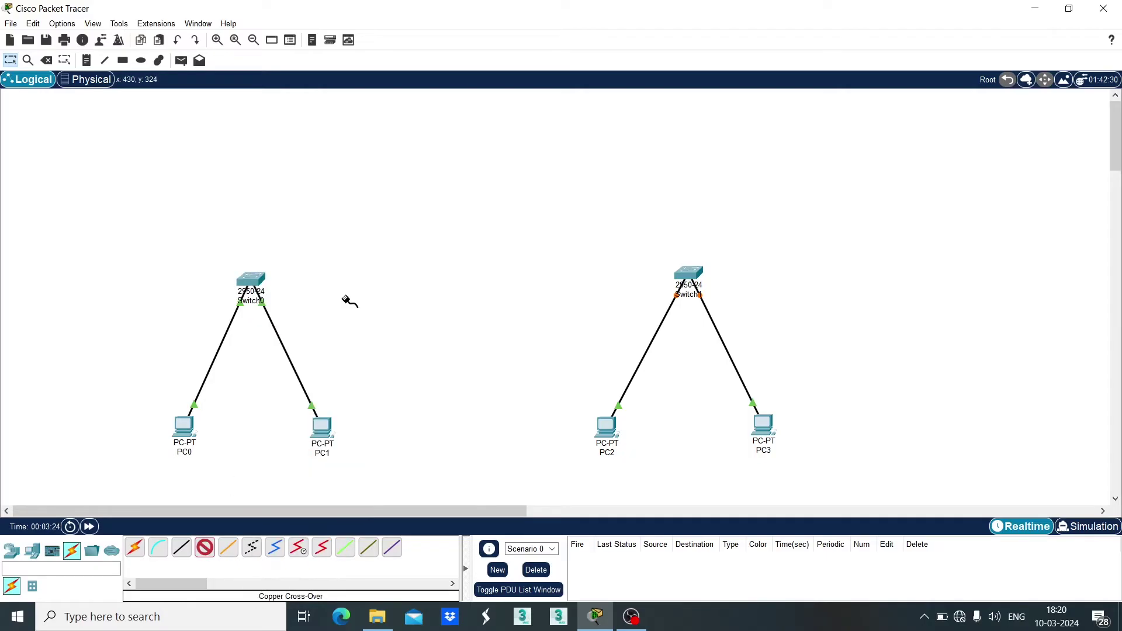
{"action": "left_click", "coordinate": [692, 273]}
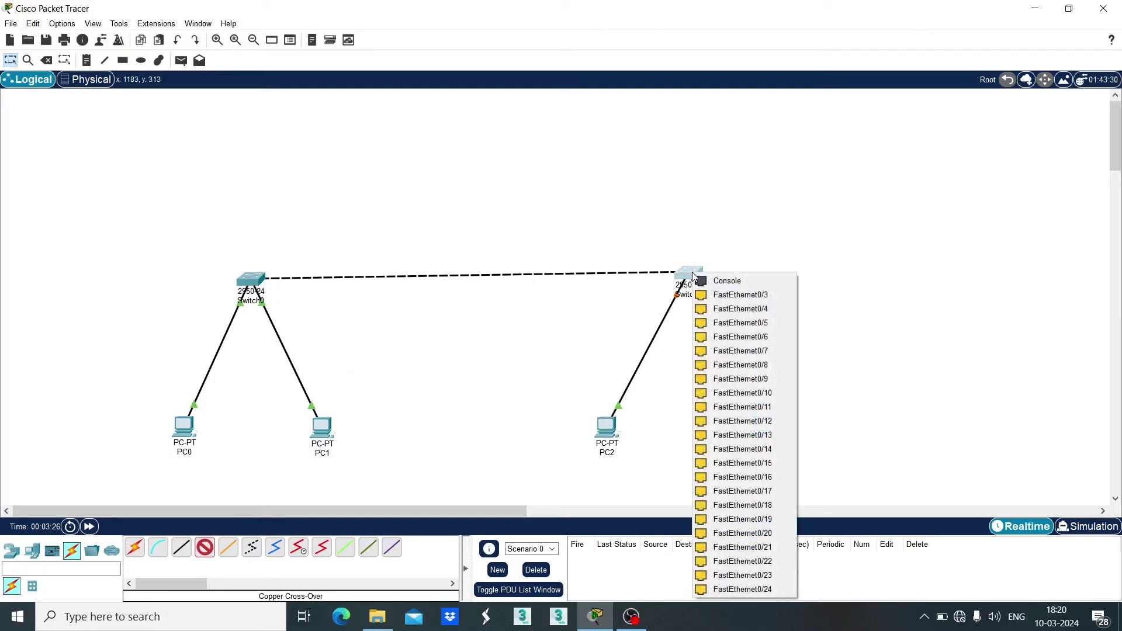
{"action": "left_click", "coordinate": [728, 295]}
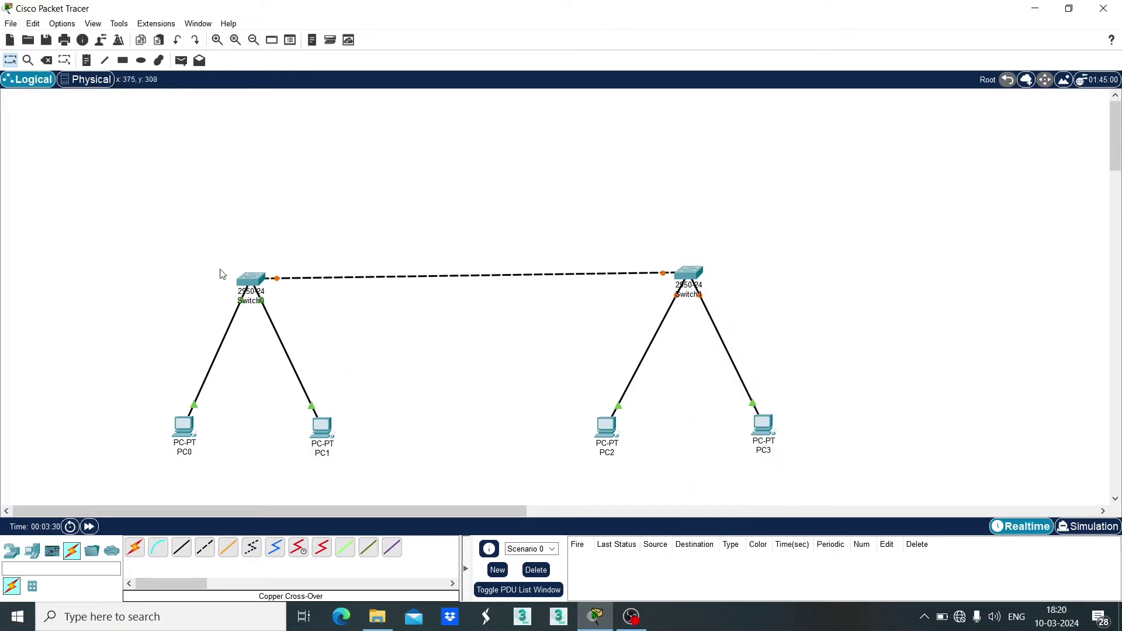
{"action": "left_click_drag", "start_coordinate": [243, 276], "coordinate": [243, 271]}
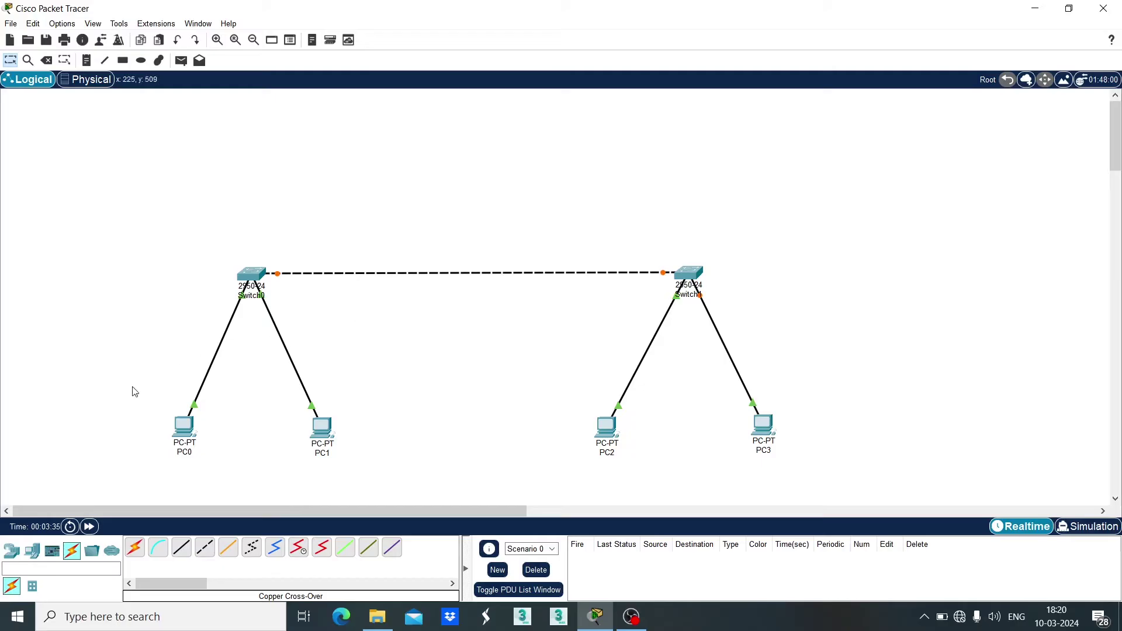
Set PC0's IPv4 address to 192.168.1.1 with mask 255.255.255.0 and close its window
{"action": "left_click", "coordinate": [185, 425]}
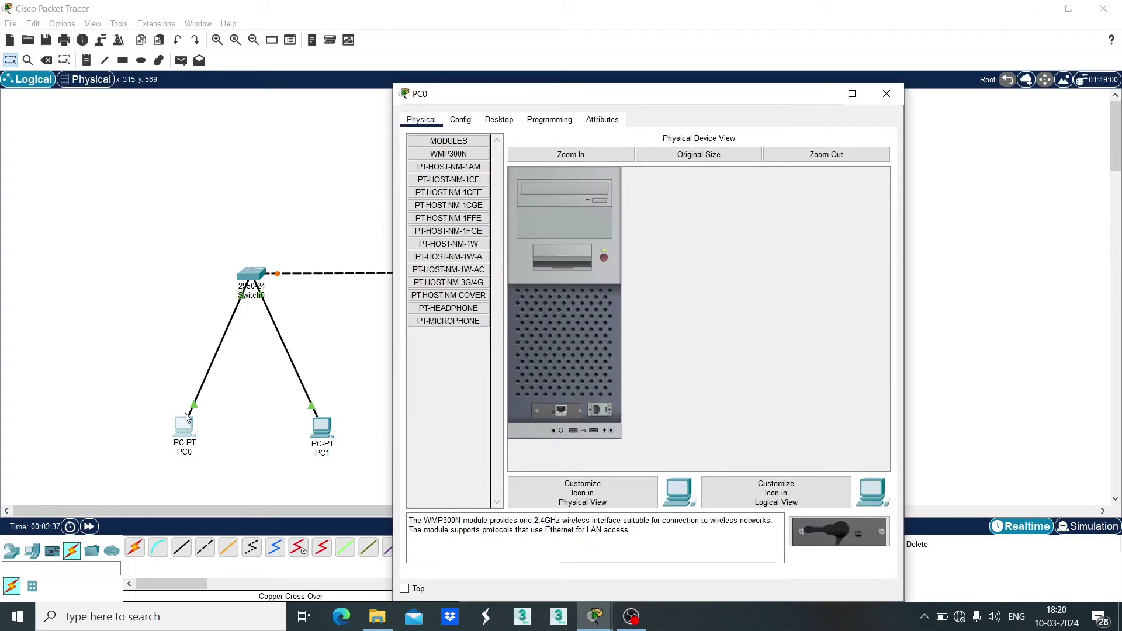
{"action": "left_click", "coordinate": [499, 121]}
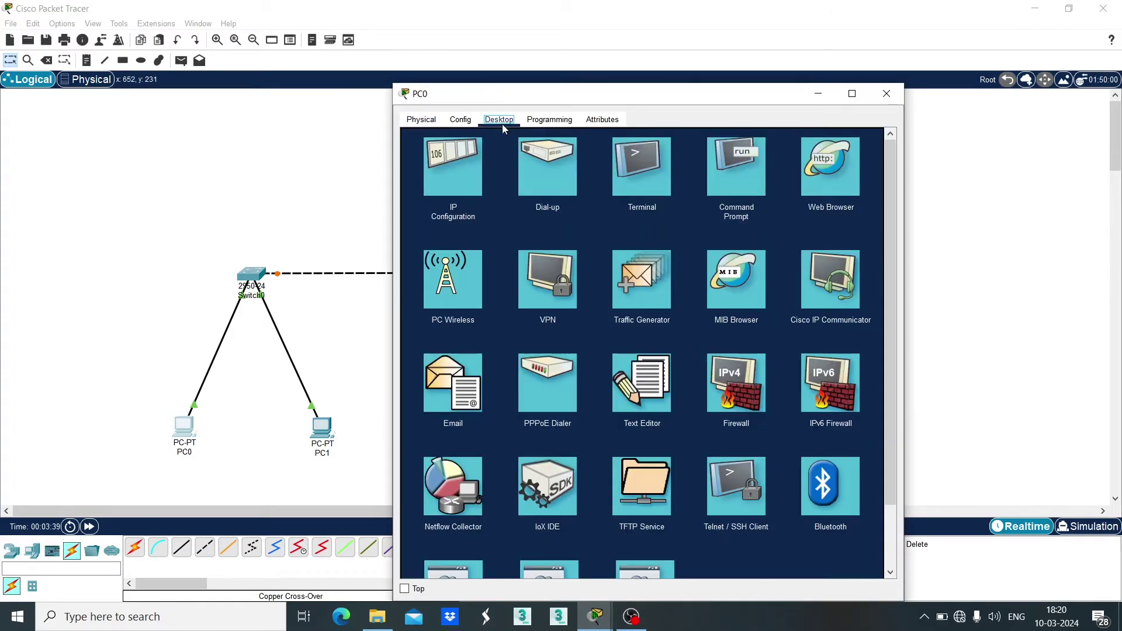
{"action": "left_click", "coordinate": [451, 178]}
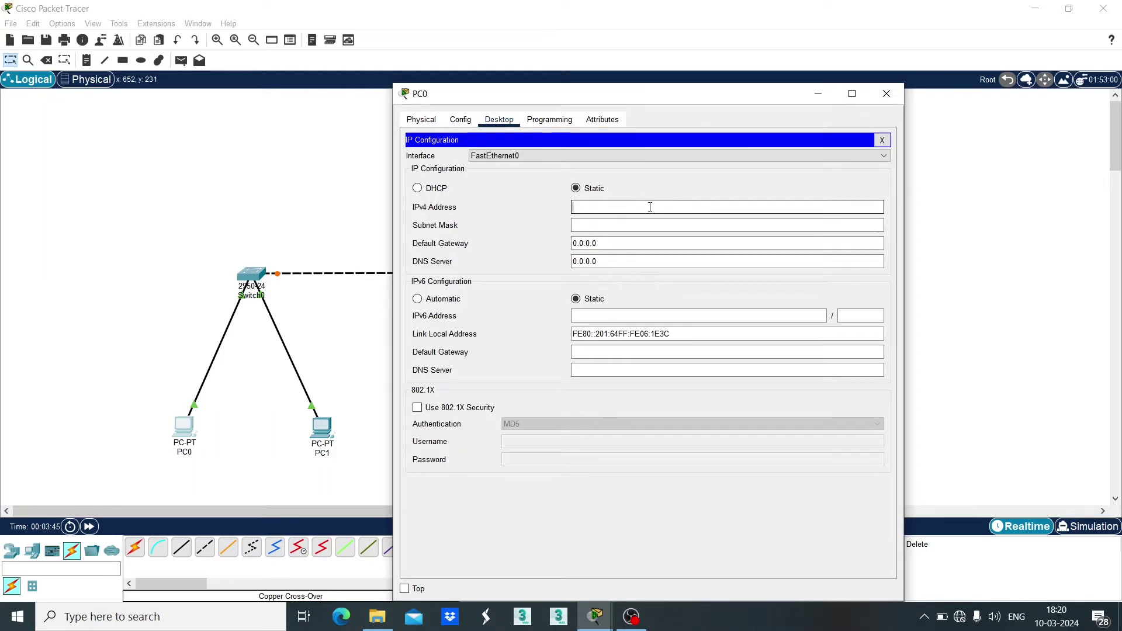
{"action": "type", "text": "192.168.1.1"}
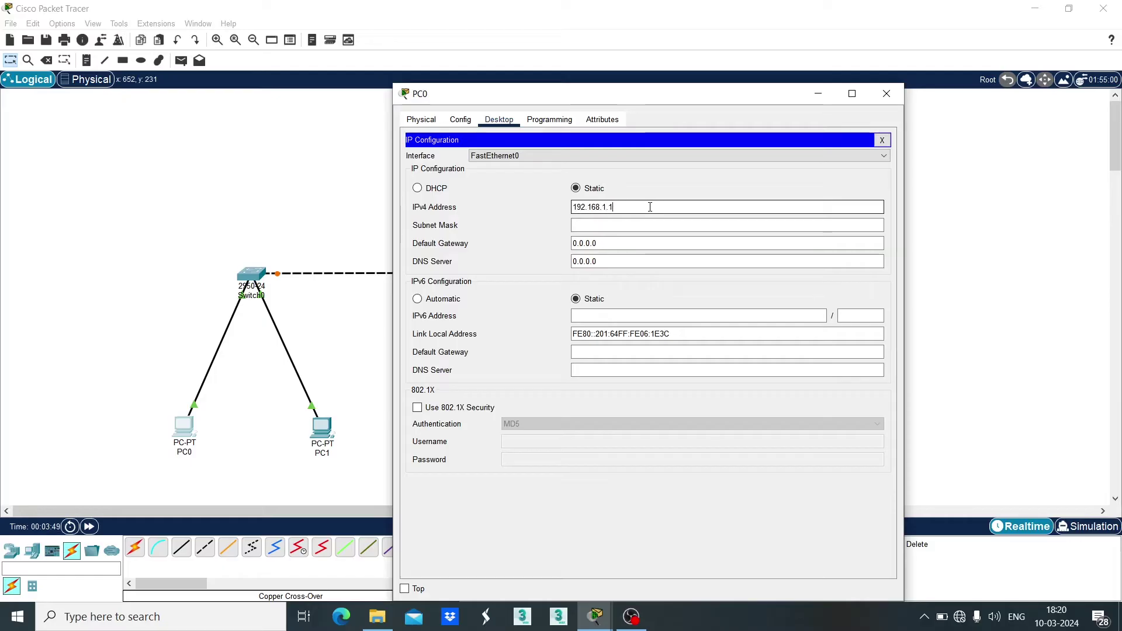
{"action": "left_click", "coordinate": [656, 227]}
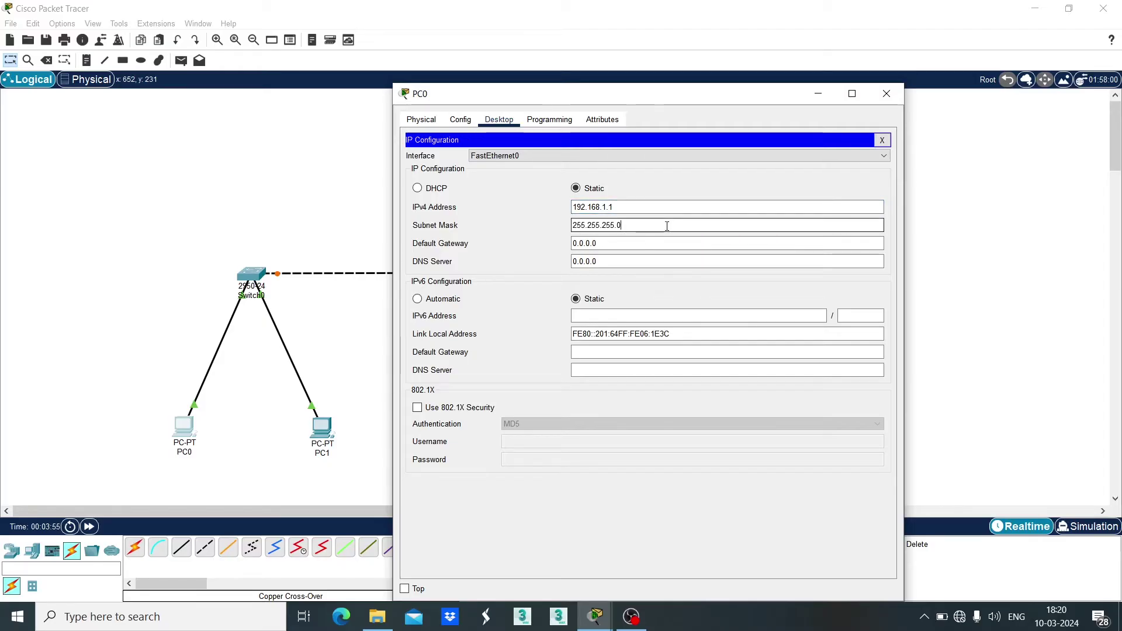
{"action": "left_click_drag", "start_coordinate": [624, 207], "coordinate": [545, 192]}
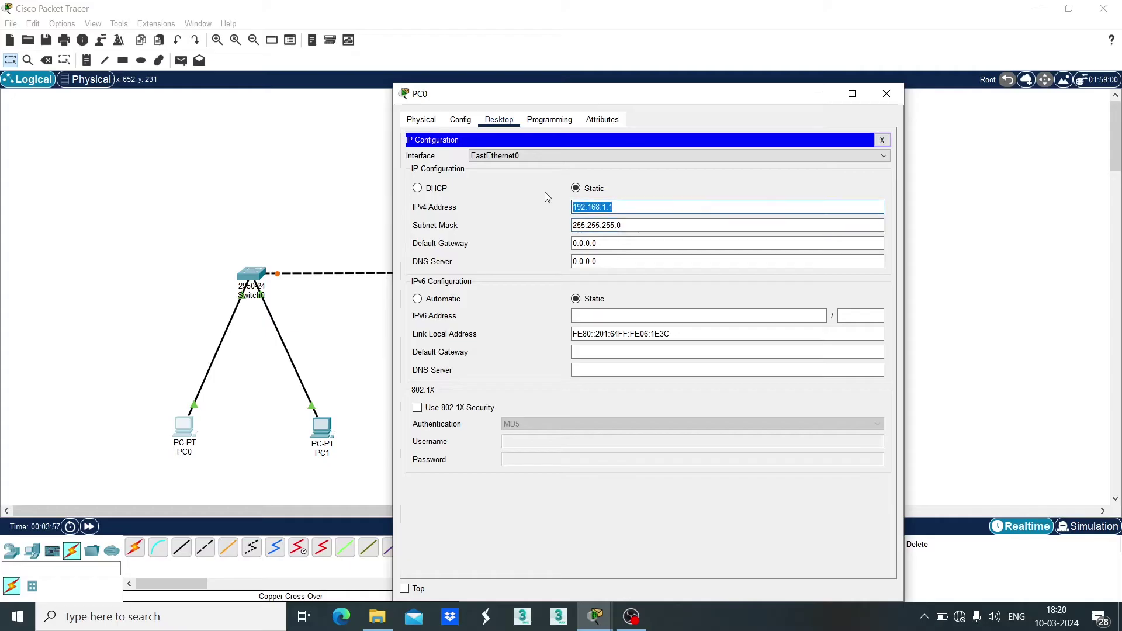
{"action": "left_click", "coordinate": [885, 93]}
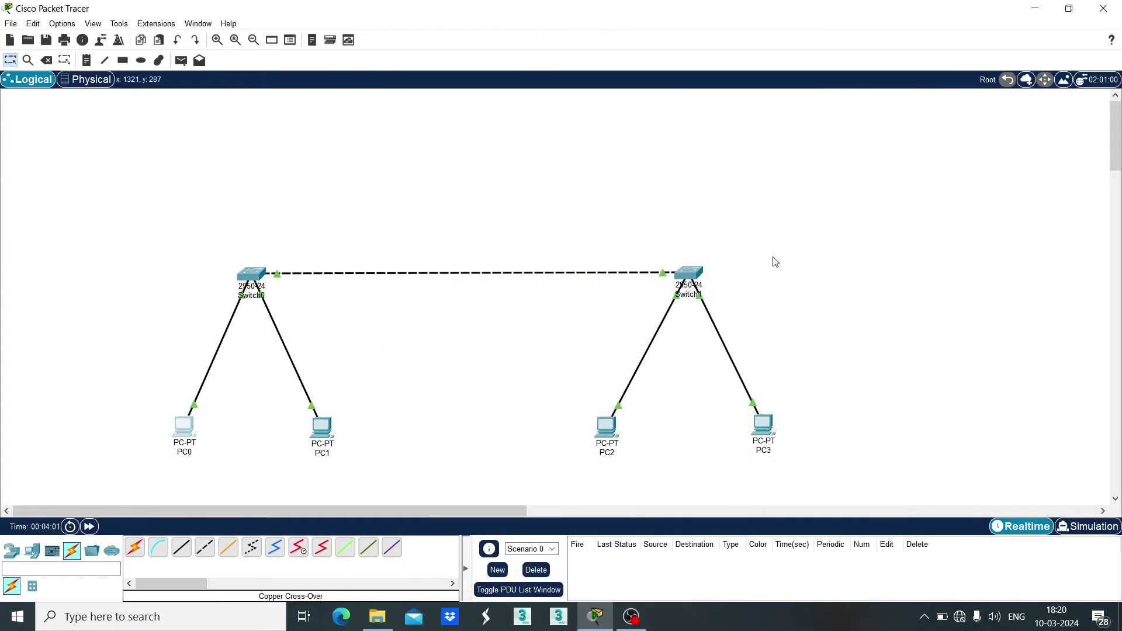
{"action": "mouse_move", "coordinate": [184, 427]}
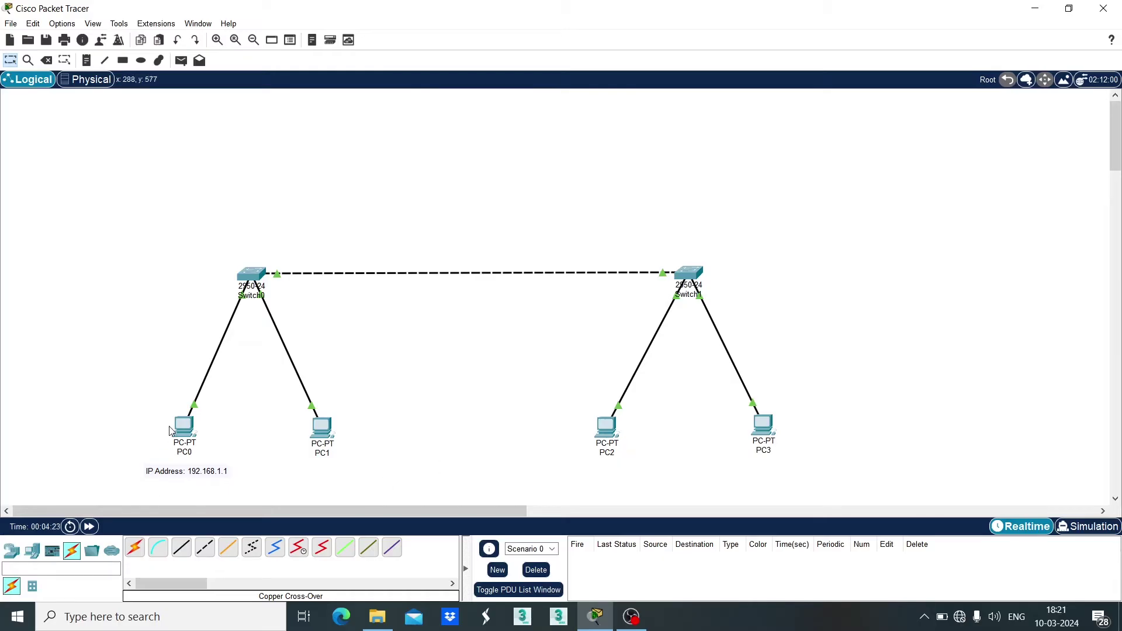
Set PC1's IPv4 address to 192.168.1.2 with mask 255.255.255.0 and close its window
{"action": "left_click", "coordinate": [329, 431]}
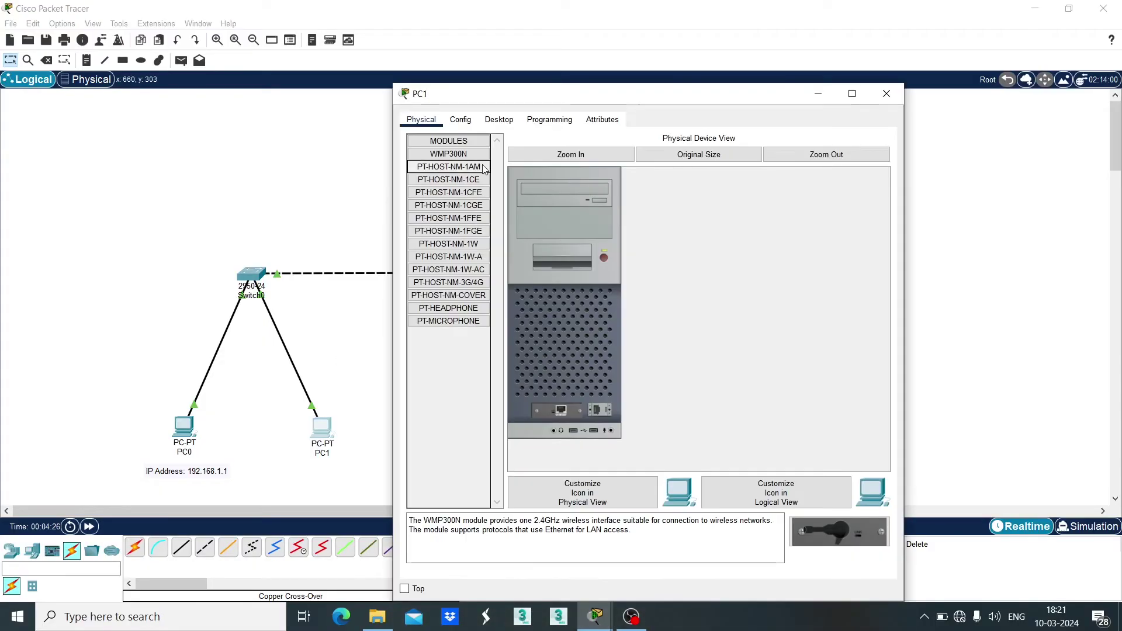
{"action": "left_click", "coordinate": [502, 120]}
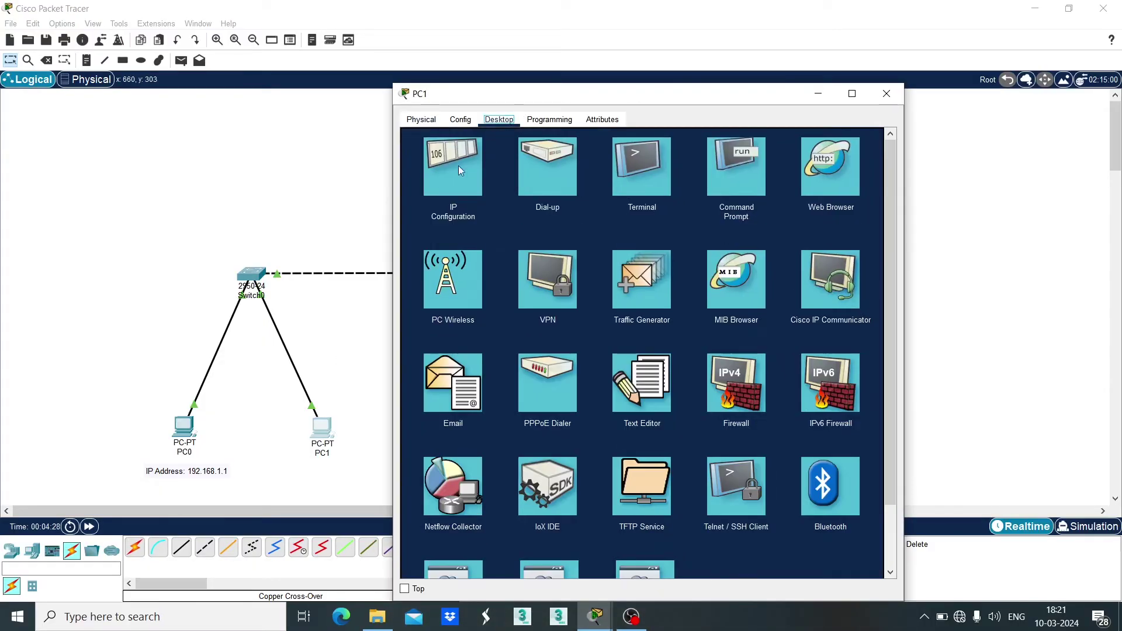
{"action": "left_click", "coordinate": [449, 170]}
{"action": "left_click", "coordinate": [642, 209]}
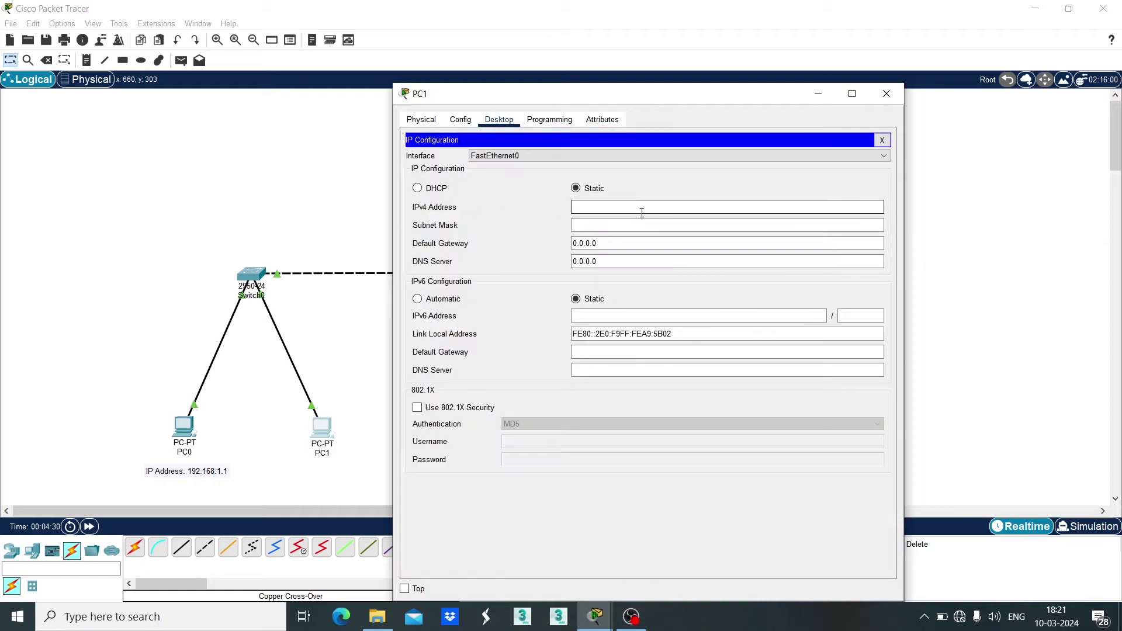
{"action": "type", "text": "19"}
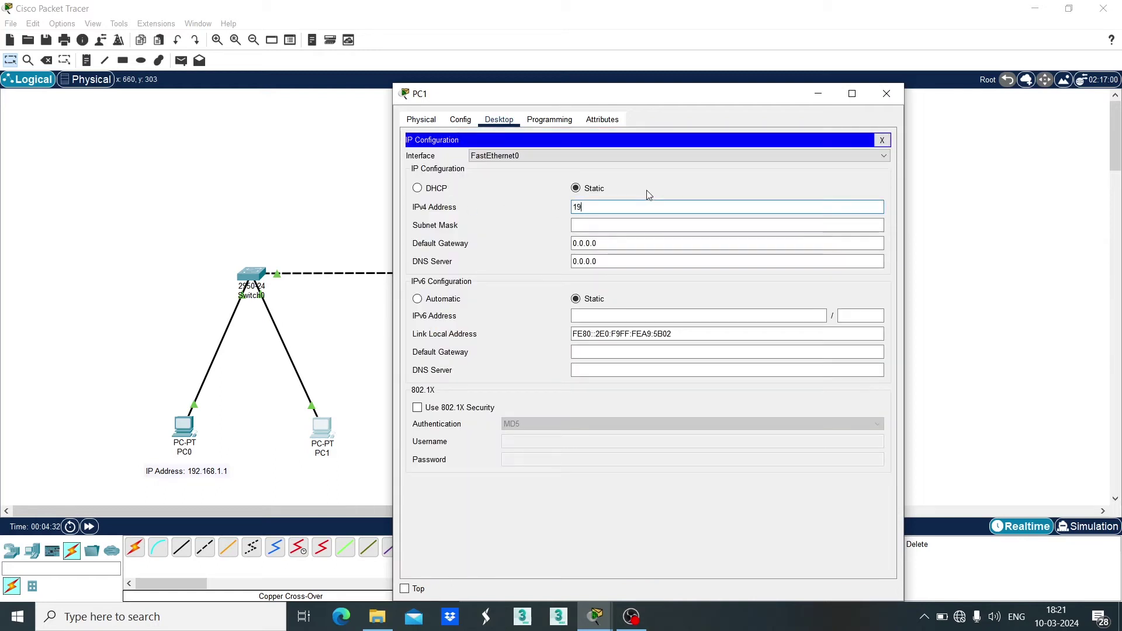
{"action": "type", "text": "2.168.1.2"}
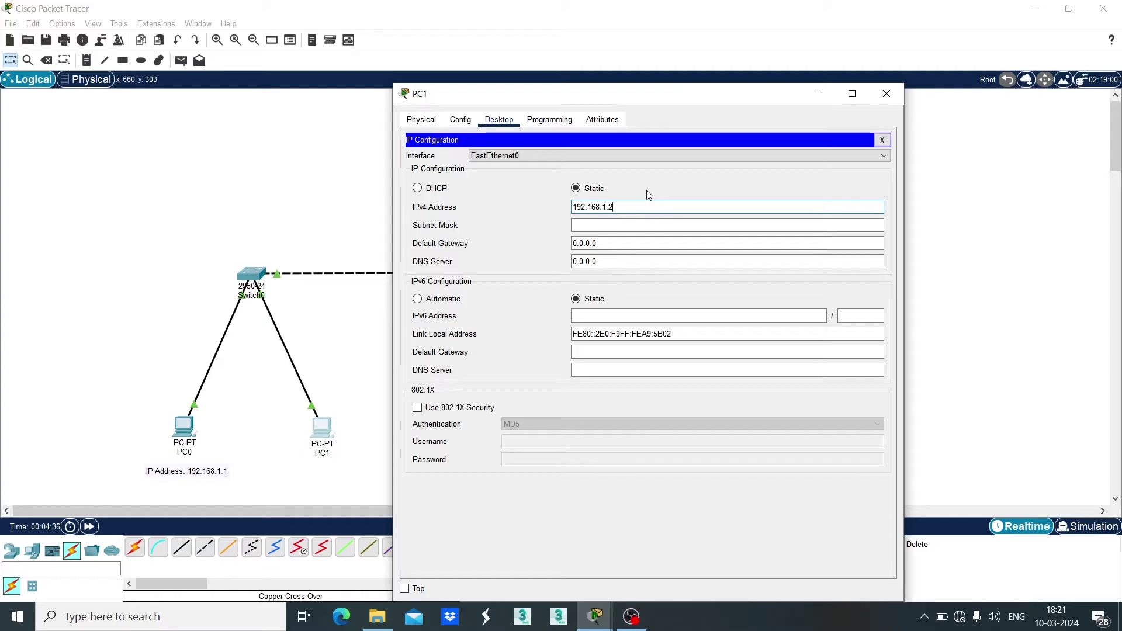
{"action": "left_click", "coordinate": [641, 224]}
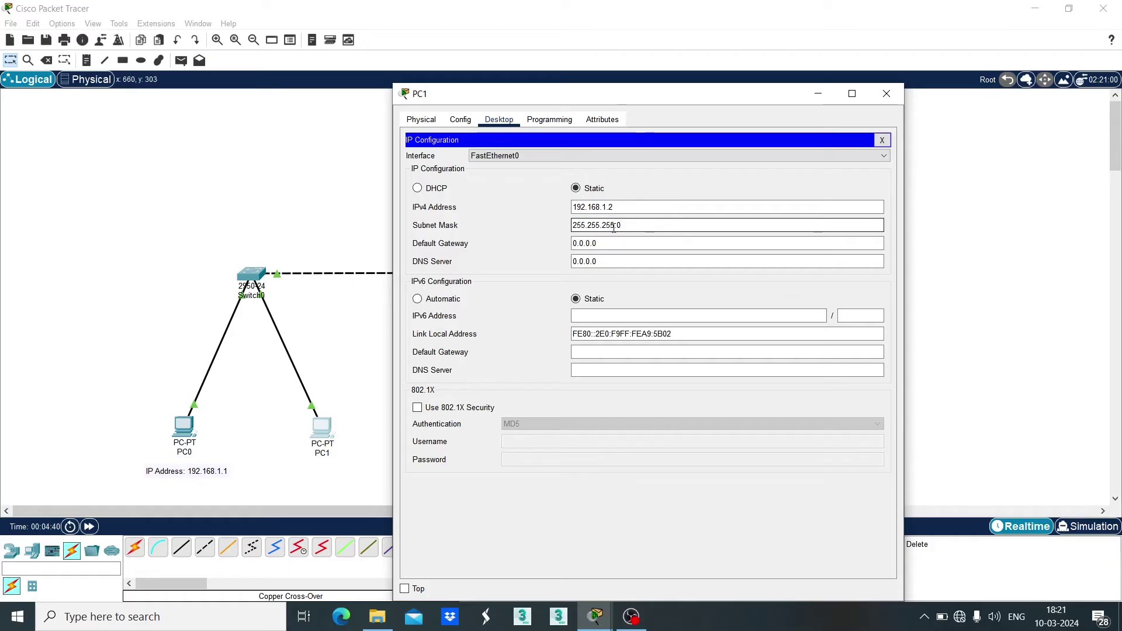
{"action": "left_click", "coordinate": [887, 95]}
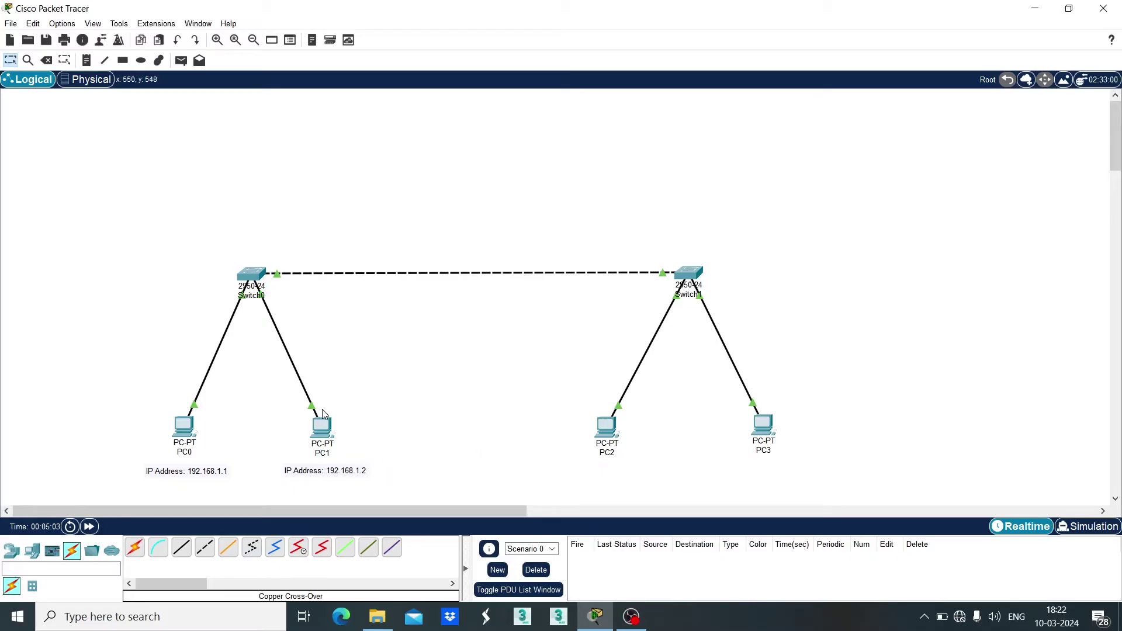
{"action": "left_click", "coordinate": [608, 428]}
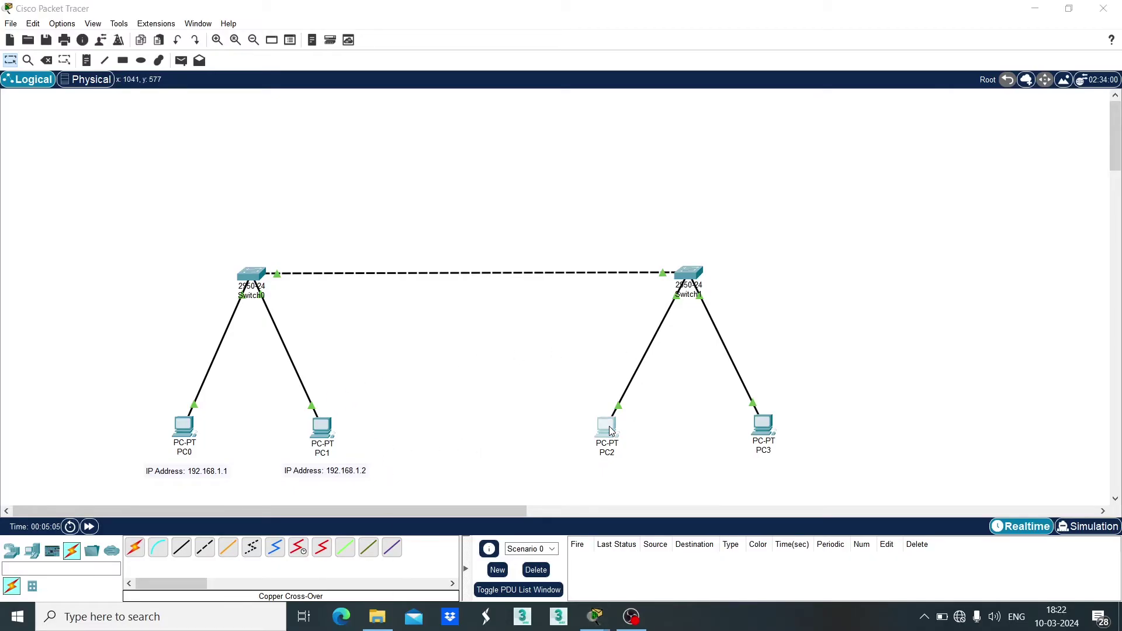
Enter 192.168.1.3 as PC2's IPv4 address with the default 255.255.255.0 mask, then close the window
{"action": "left_click", "coordinate": [513, 157]}
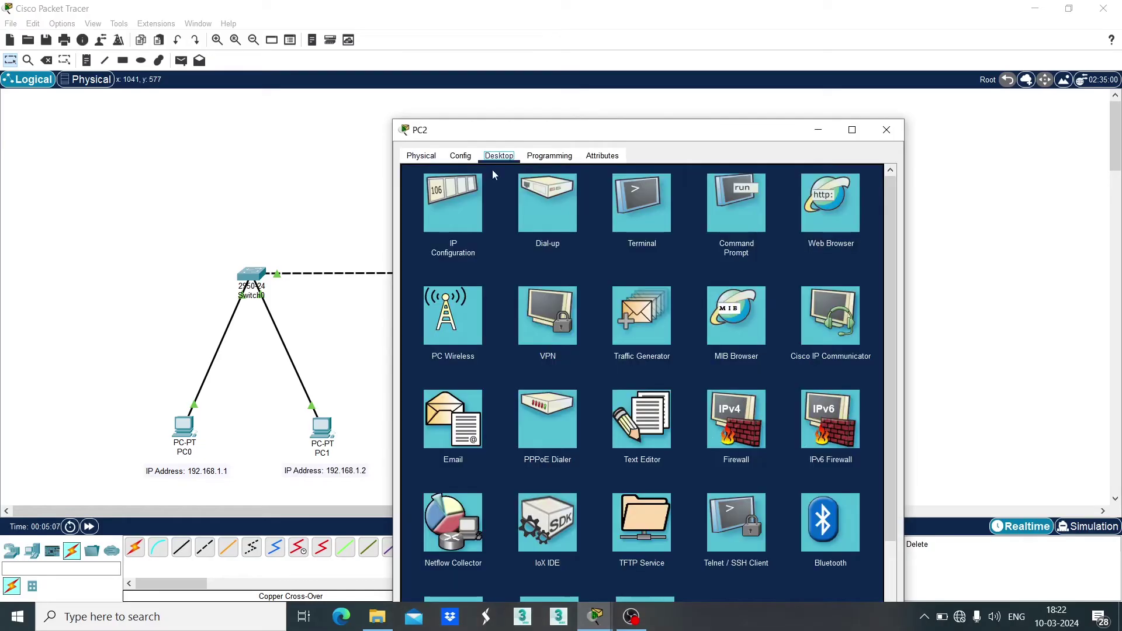
{"action": "left_click", "coordinate": [452, 202]}
{"action": "left_click", "coordinate": [604, 243]}
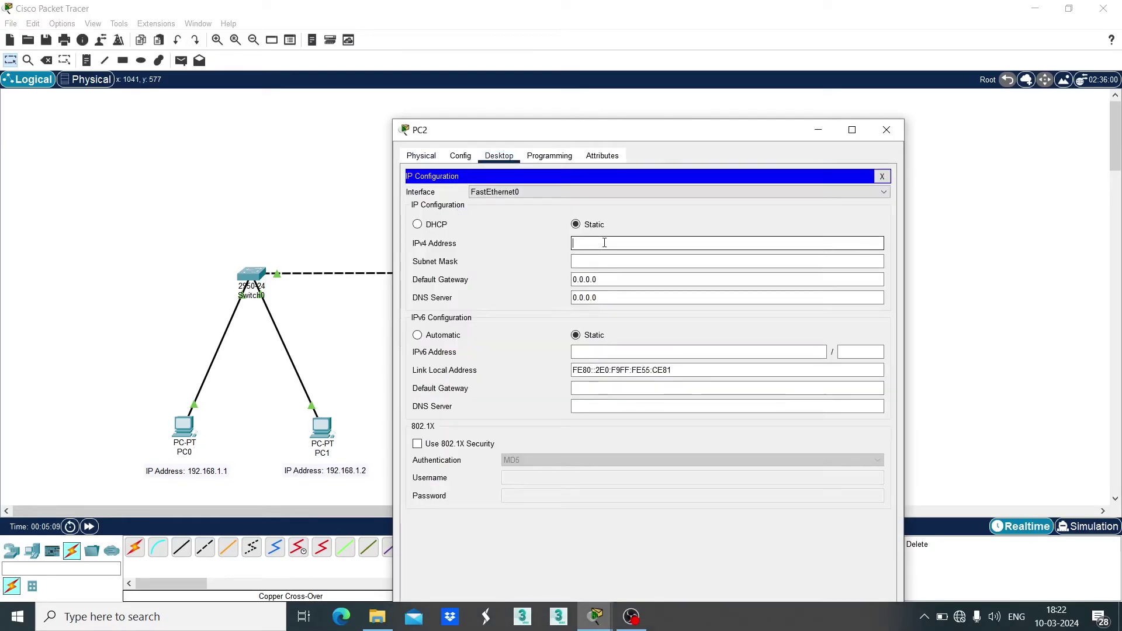
{"action": "type", "text": "192"}
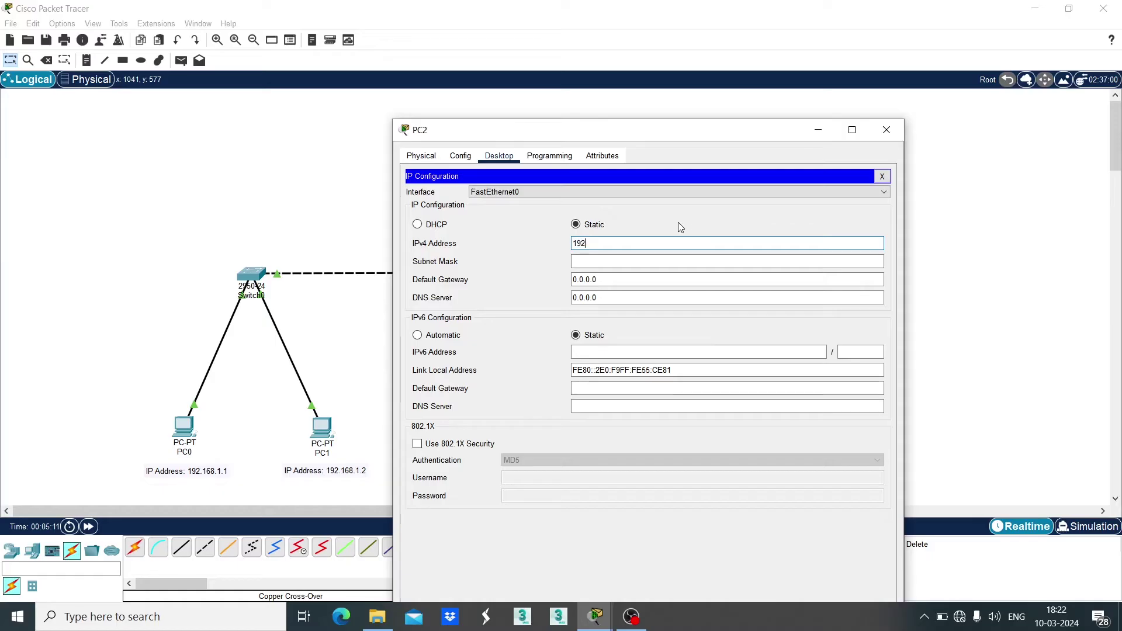
{"action": "type", "text": ".168.1"}
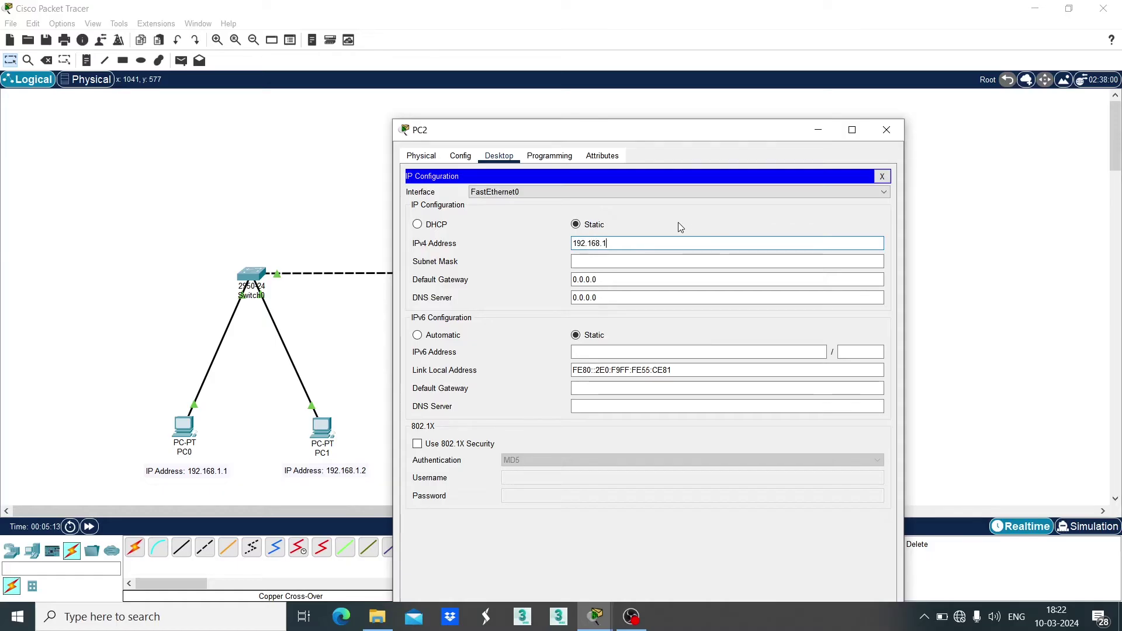
{"action": "type", "text": ".3"}
{"action": "key", "text": "Tab"}
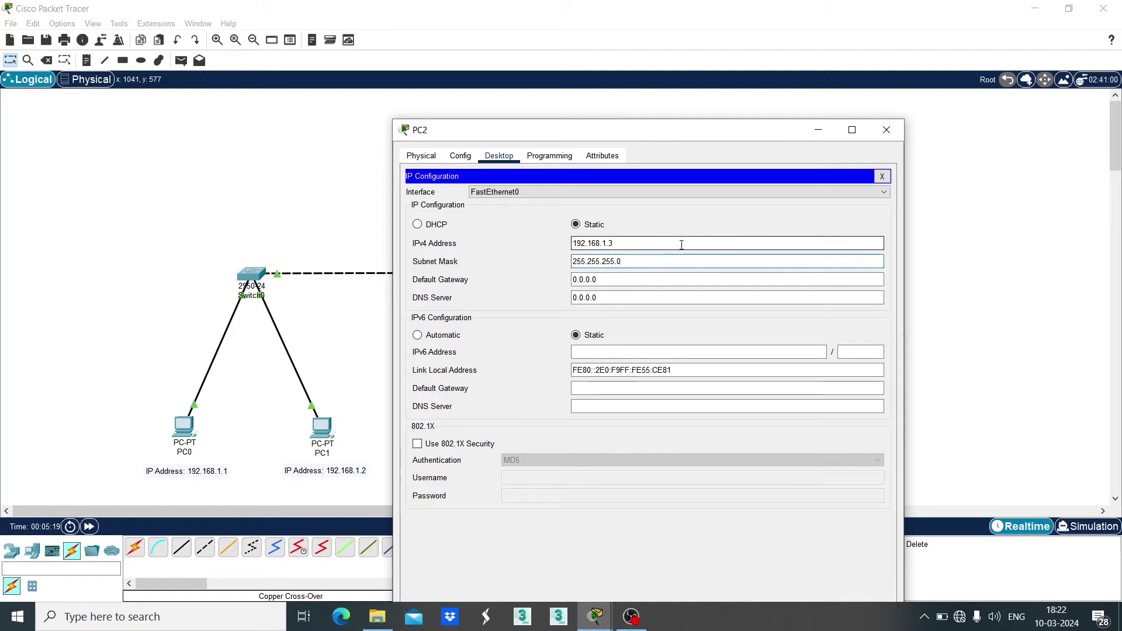
{"action": "left_click", "coordinate": [886, 129]}
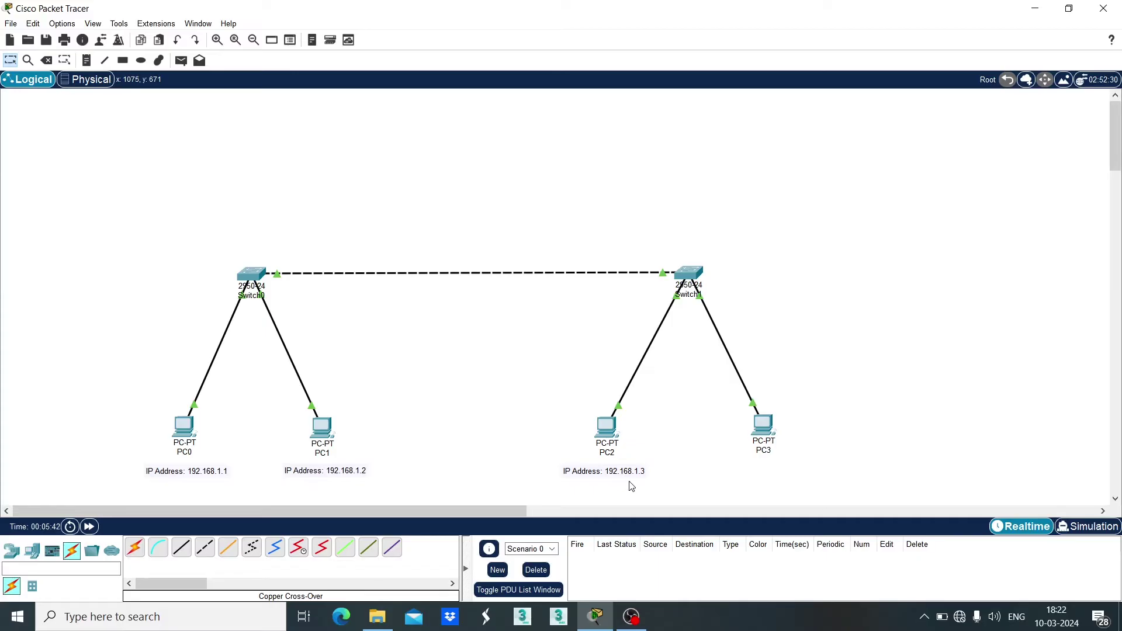
Assign PC3 the IPv4 address 192.168.1.4 with subnet mask 255.255.255.0 and close its window
{"action": "mouse_move", "coordinate": [604, 432]}
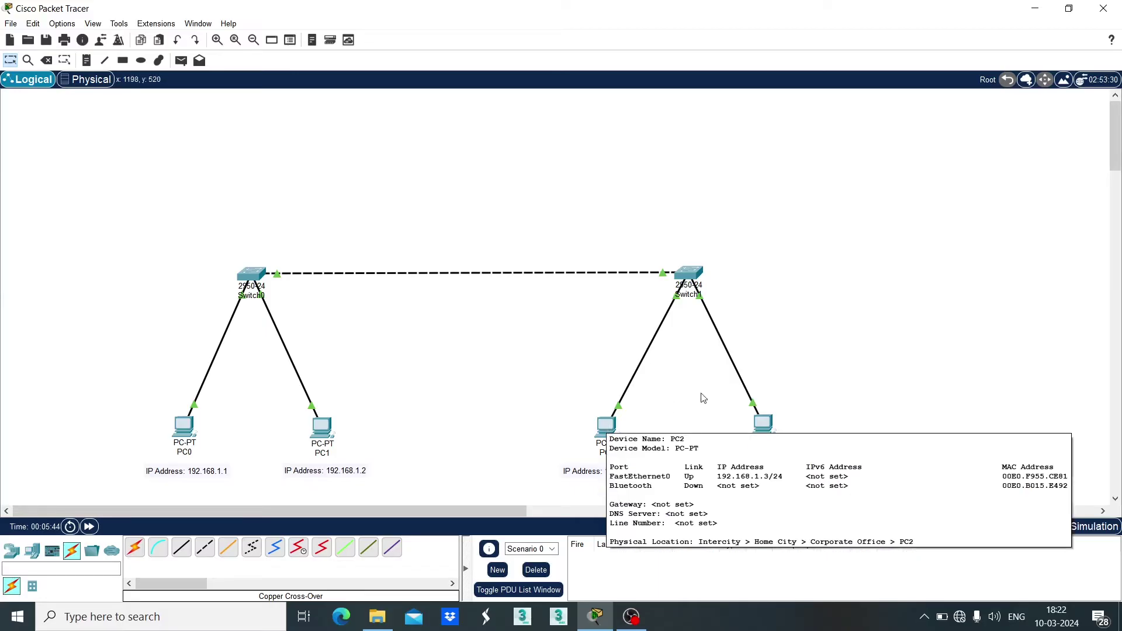
{"action": "left_click", "coordinate": [766, 419]}
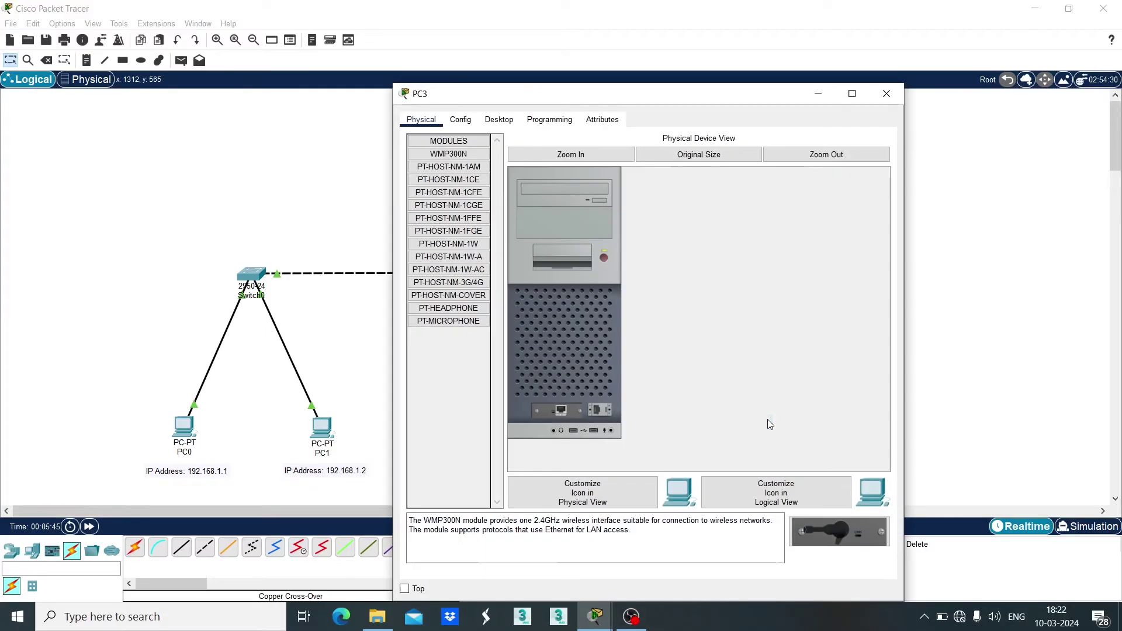
{"action": "left_click", "coordinate": [506, 121]}
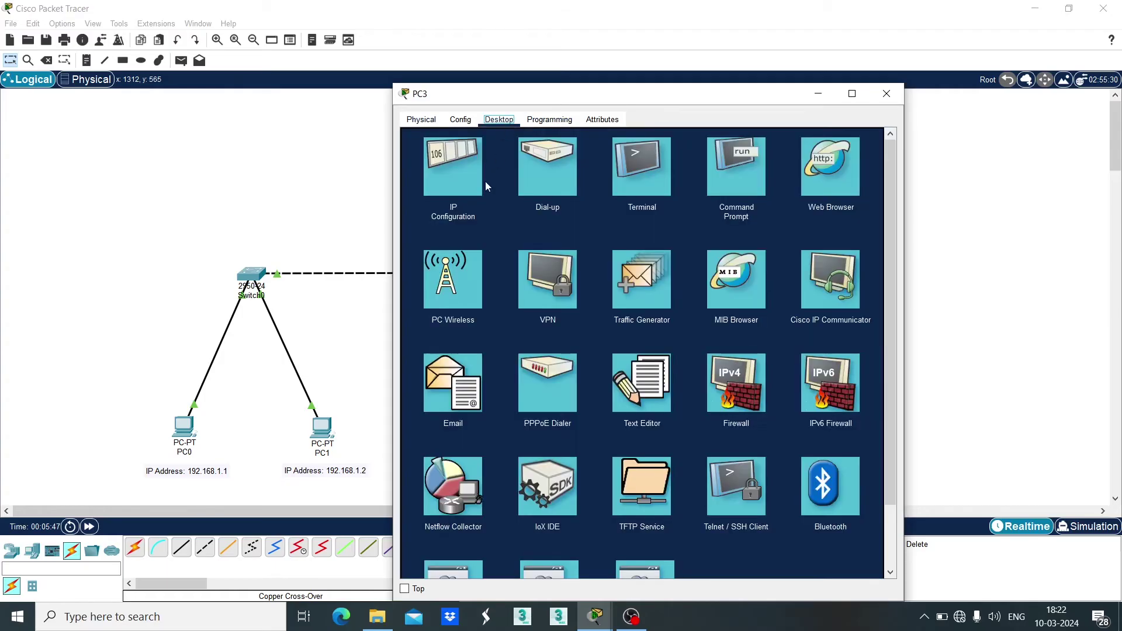
{"action": "left_click", "coordinate": [465, 185]}
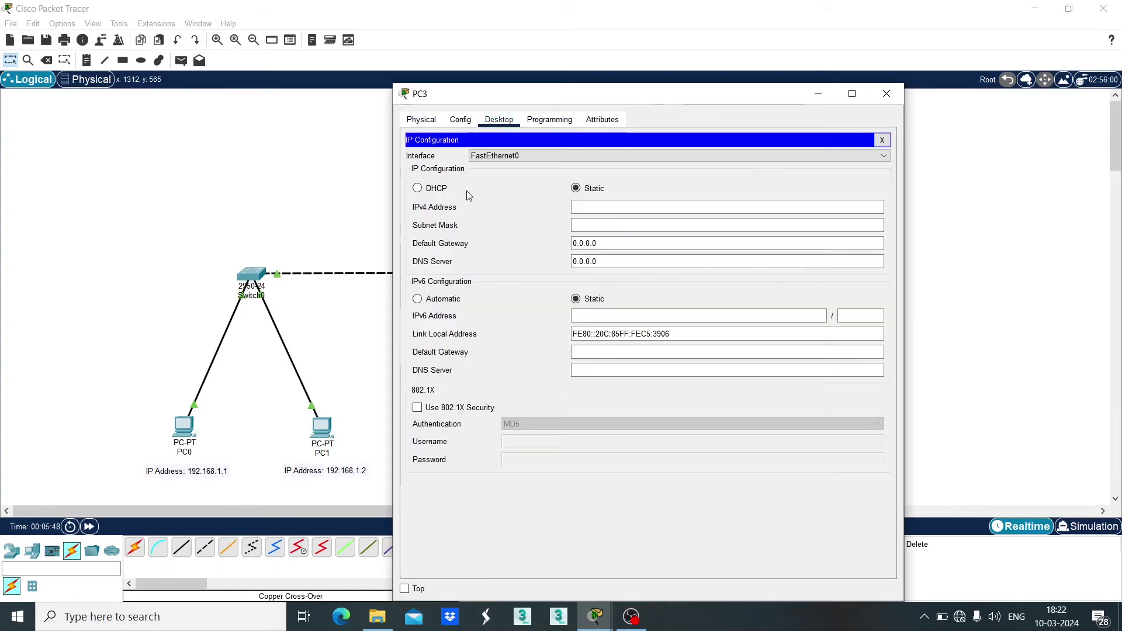
{"action": "left_click", "coordinate": [622, 208]}
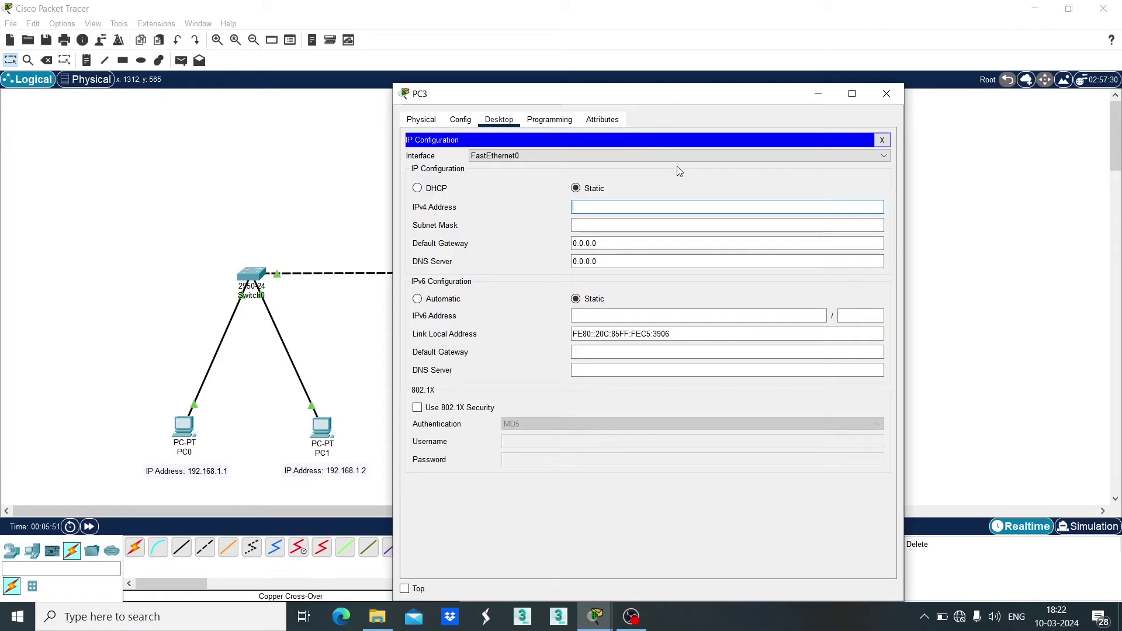
{"action": "type", "text": "192.168"}
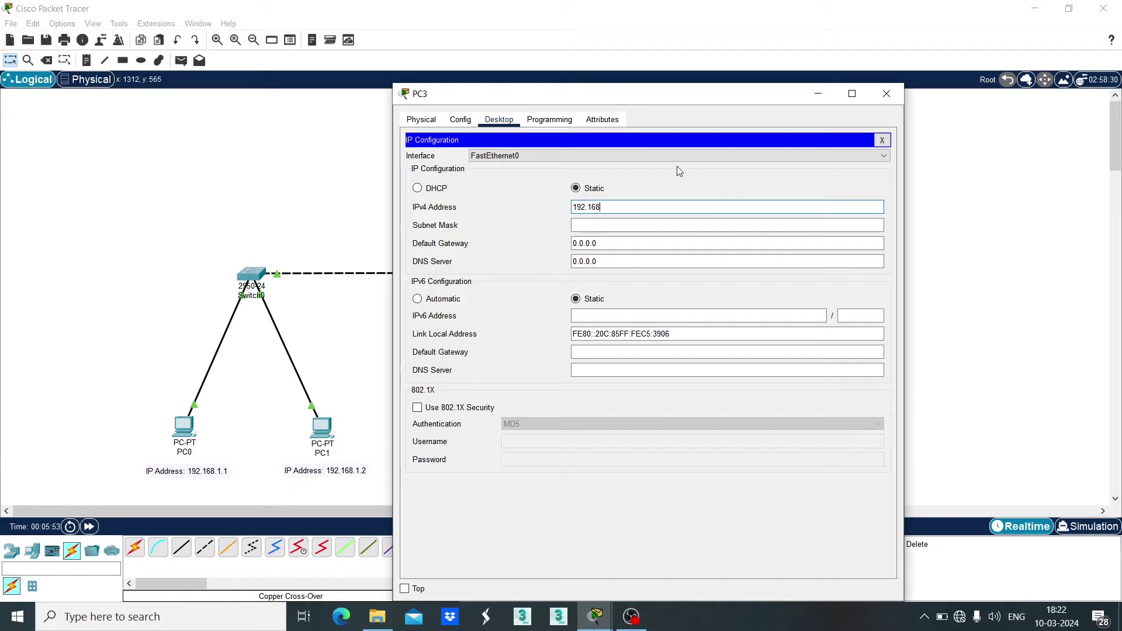
{"action": "type", "text": ".1.4"}
{"action": "left_click", "coordinate": [680, 225]}
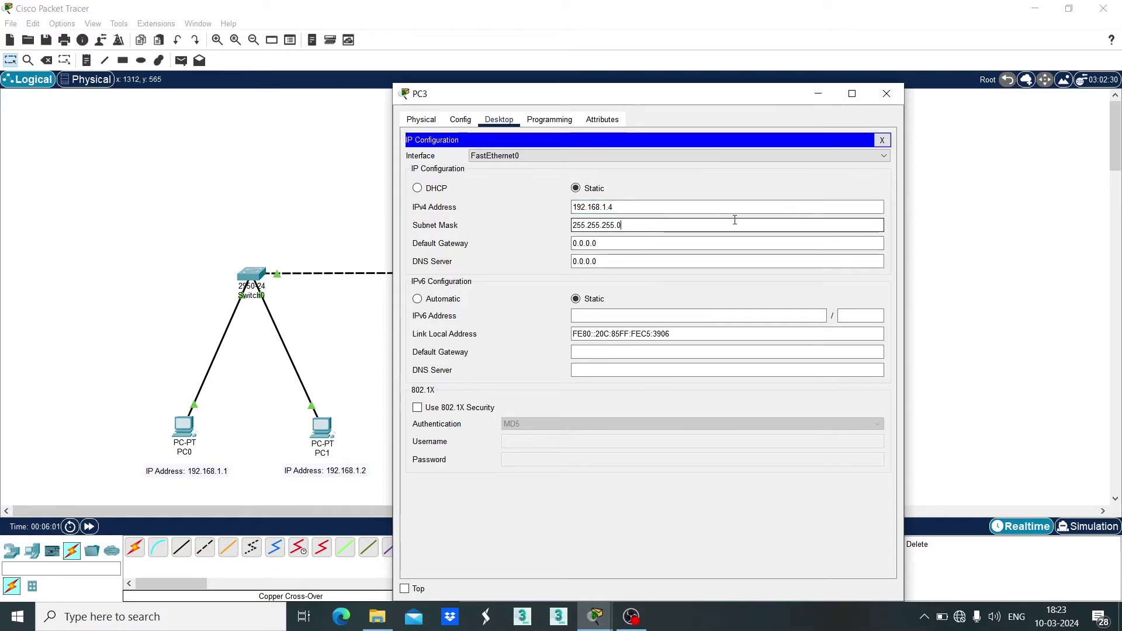
{"action": "left_click", "coordinate": [898, 95]}
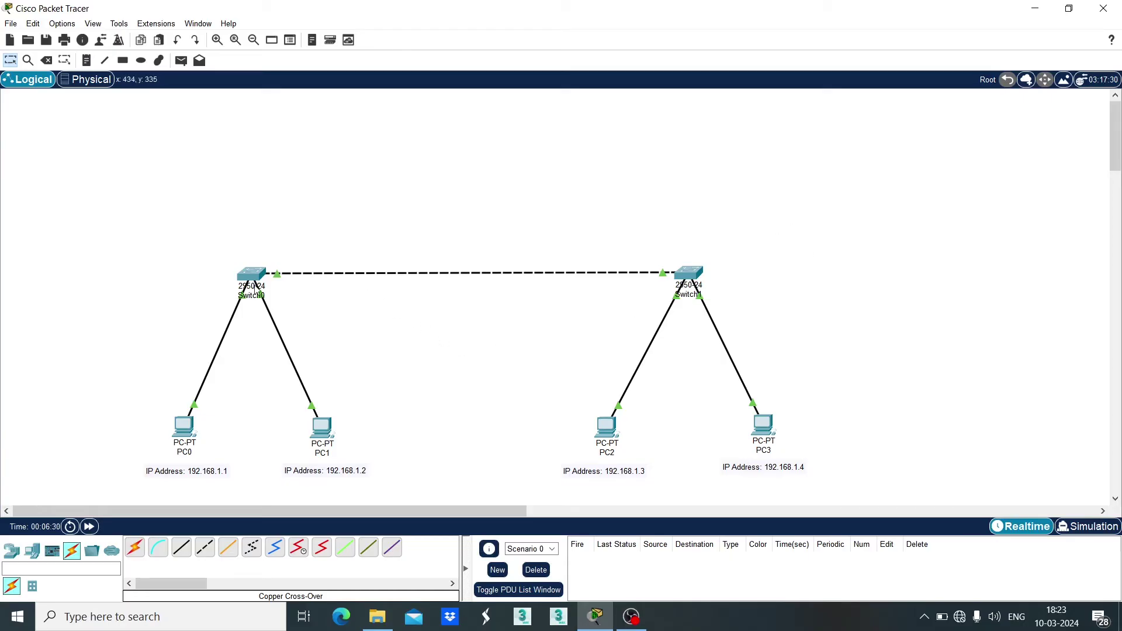
In Switch0's CLI, enter privileged and global configuration mode and set the hostname to s1
{"action": "left_click", "coordinate": [254, 276]}
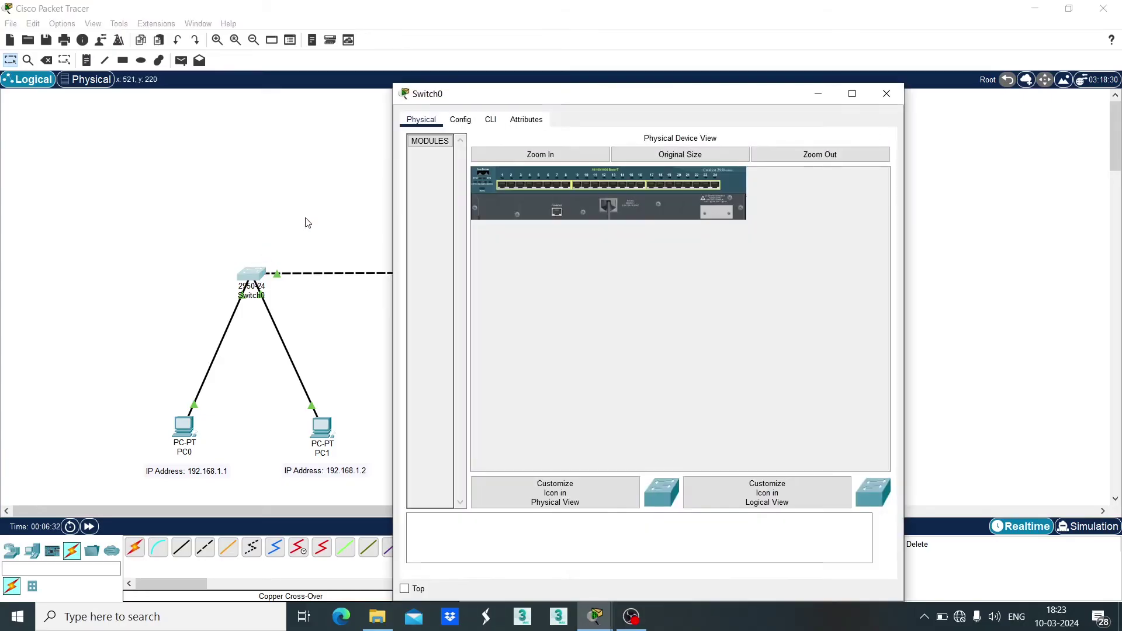
{"action": "left_click", "coordinate": [491, 121]}
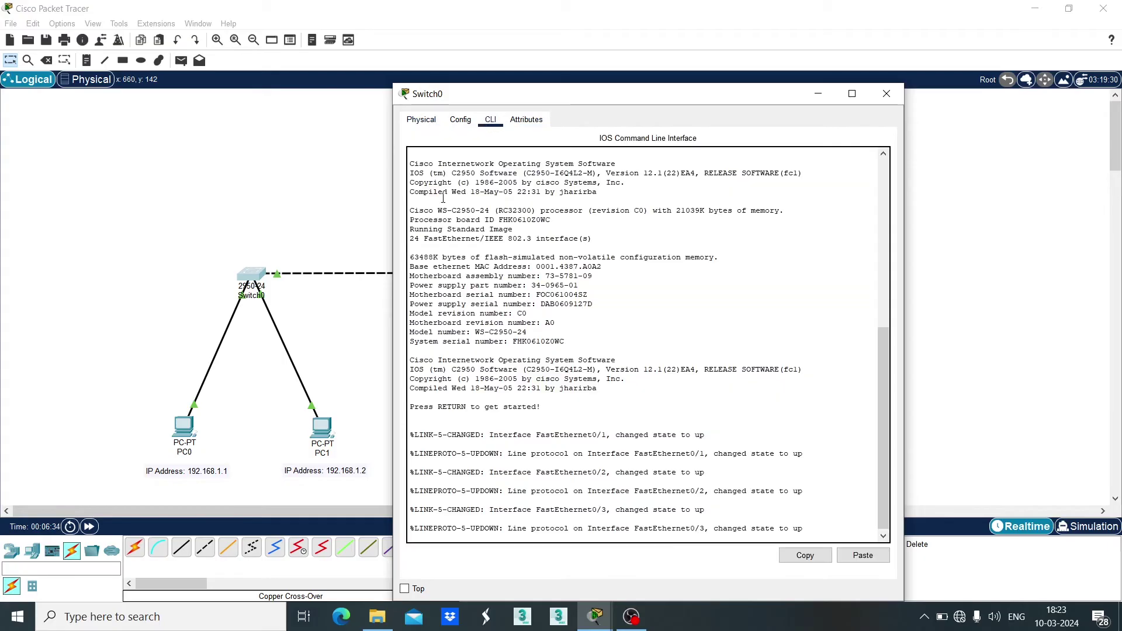
{"action": "key", "text": "Return"}
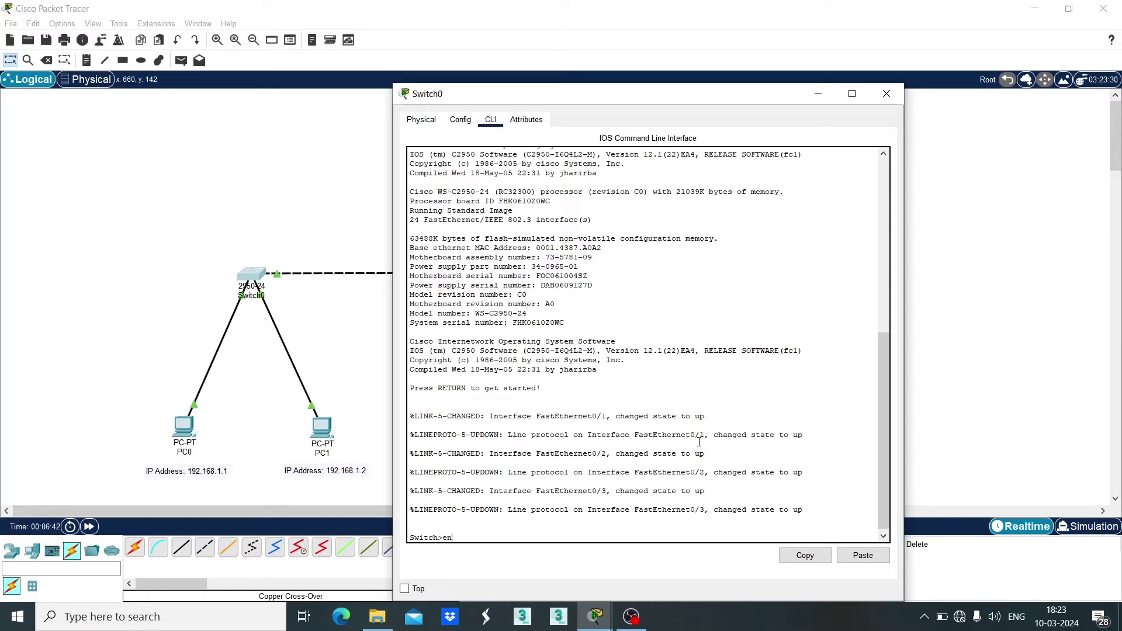
{"action": "key", "text": "Return"}
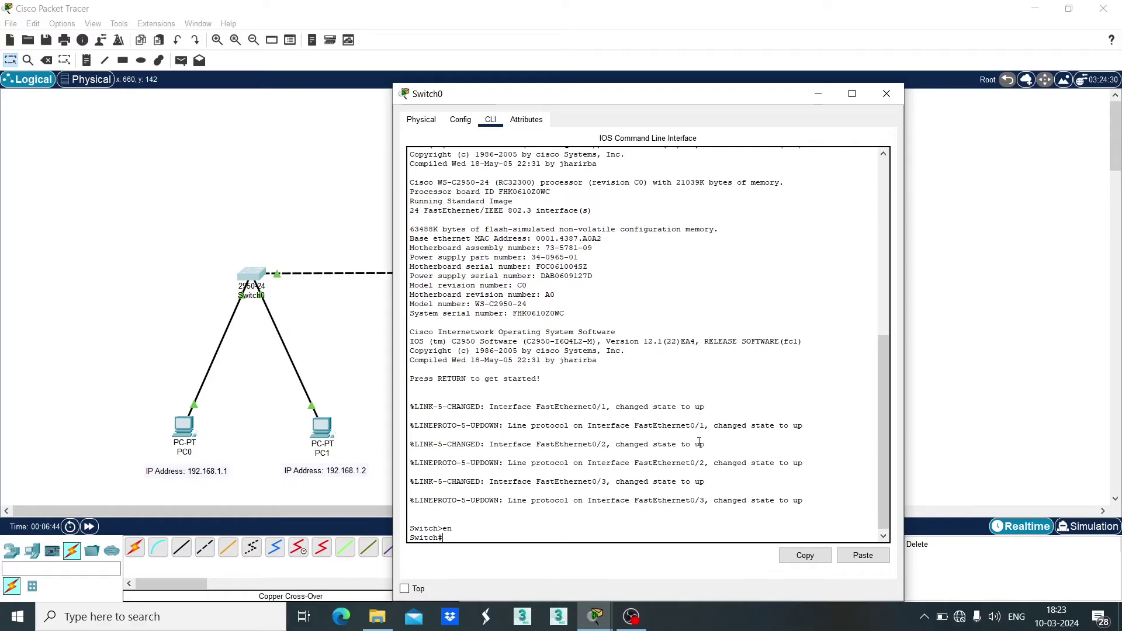
{"action": "type", "text": "conf t"}
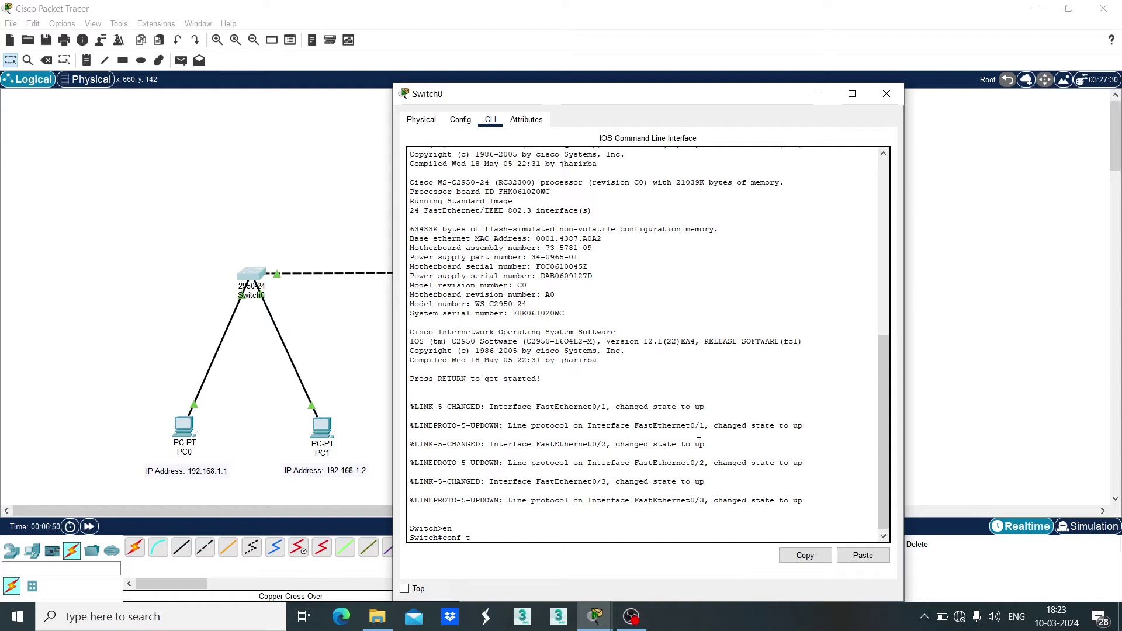
{"action": "key", "text": "Return"}
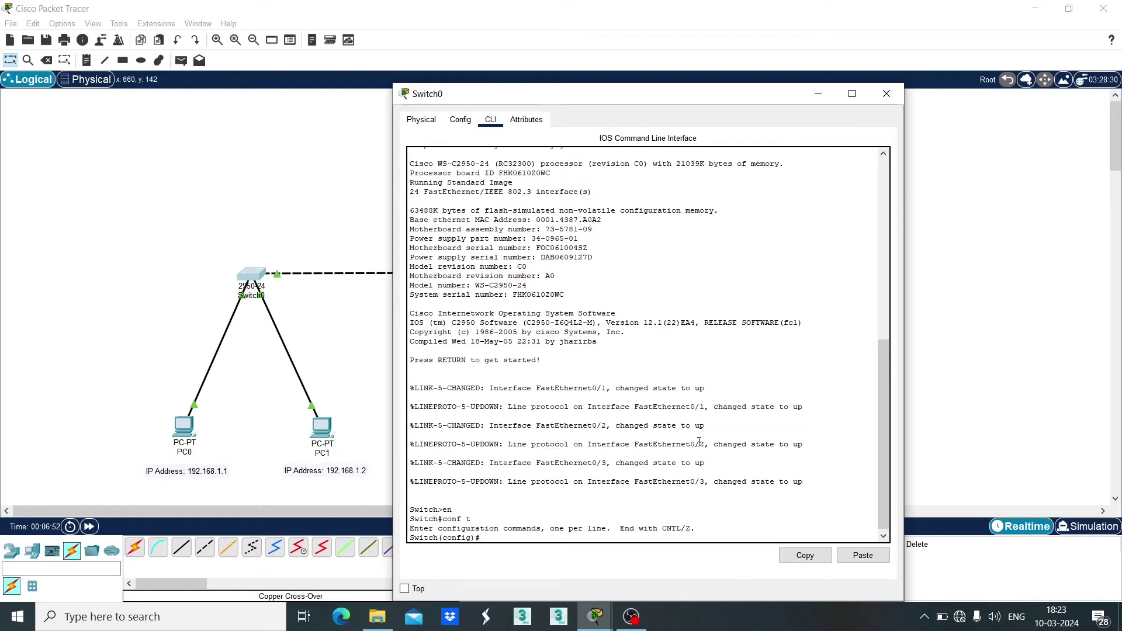
{"action": "type", "text": "hostname s1"}
{"action": "key", "text": "Return"}
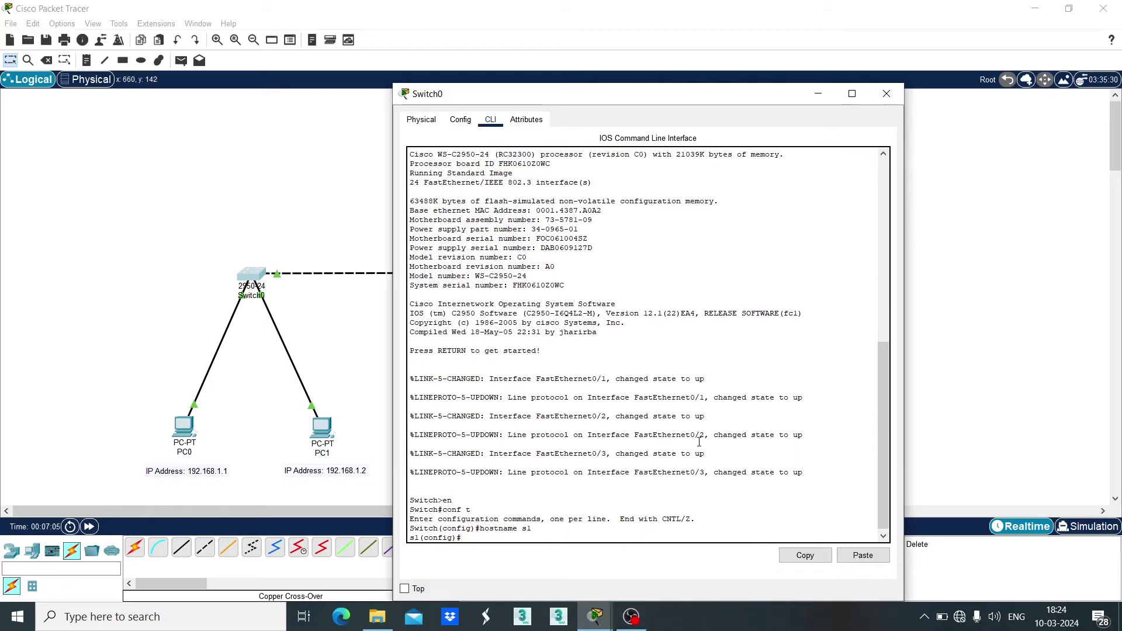
Give interface vlan1 address 10.0.0.1 255.0.0.0, bring it up with no shut, and exit
{"action": "type", "text": "interface"}
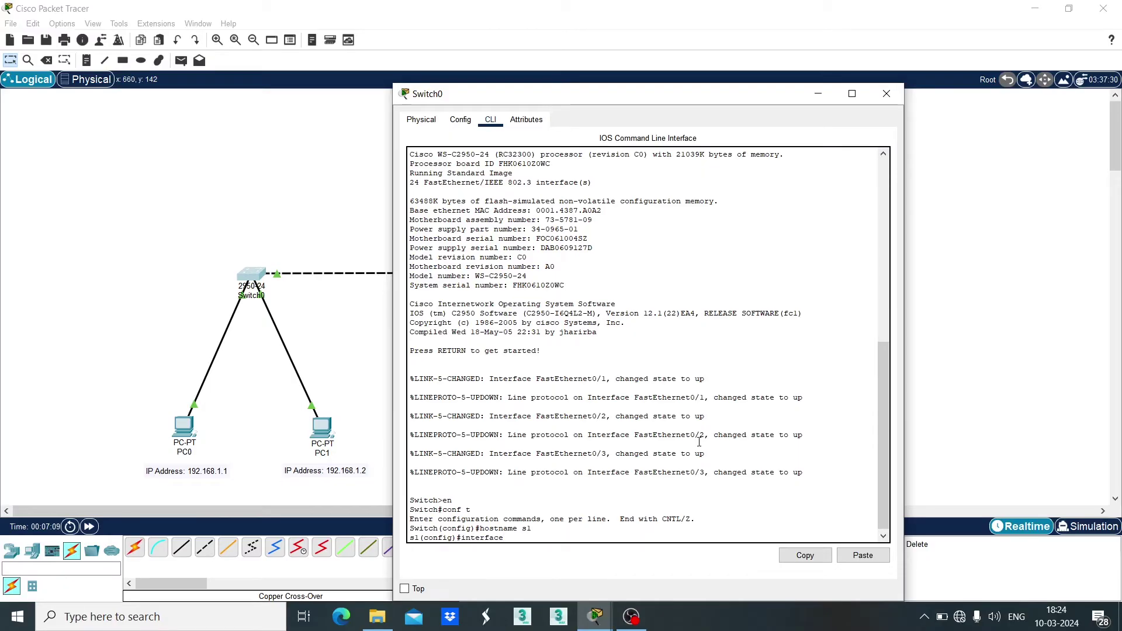
{"action": "type", "text": " vlan1"}
{"action": "key", "text": "Return"}
{"action": "type", "text": "ip "}
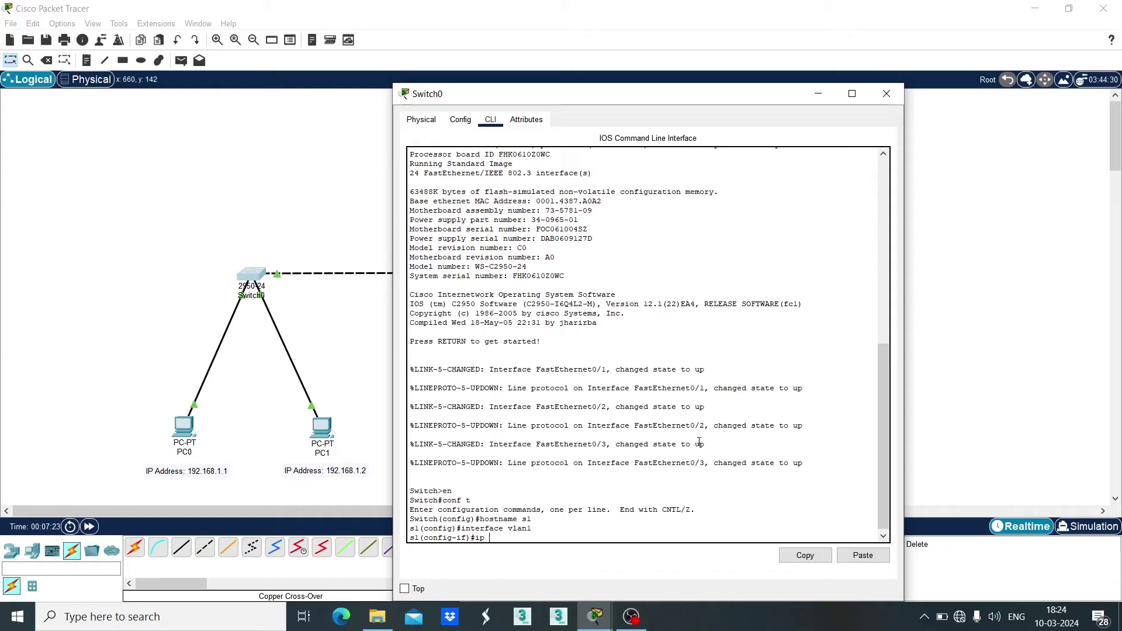
{"action": "type", "text": "address 10.0.0.1 255.0.0."}
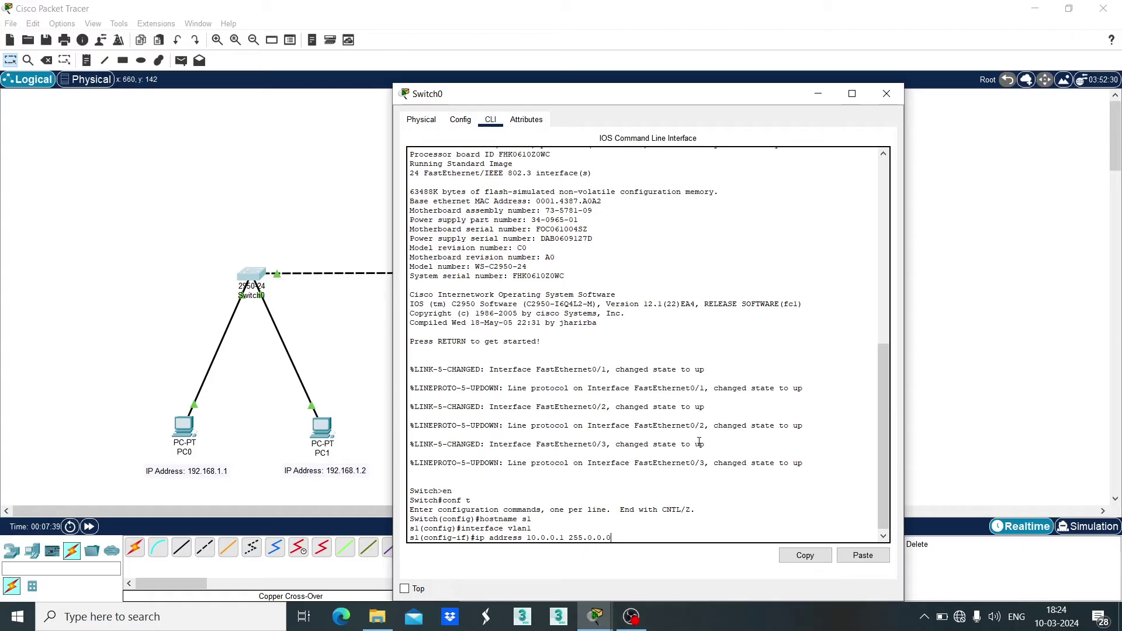
{"action": "type", "text": "0"}
{"action": "key", "text": "Return"}
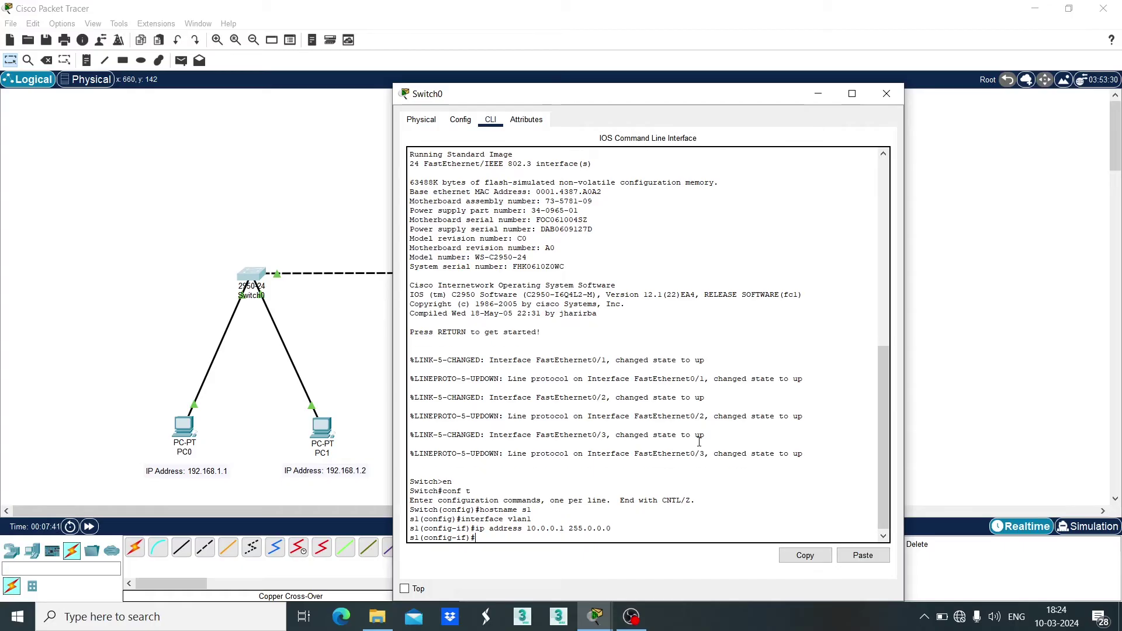
{"action": "type", "text": "no shut"}
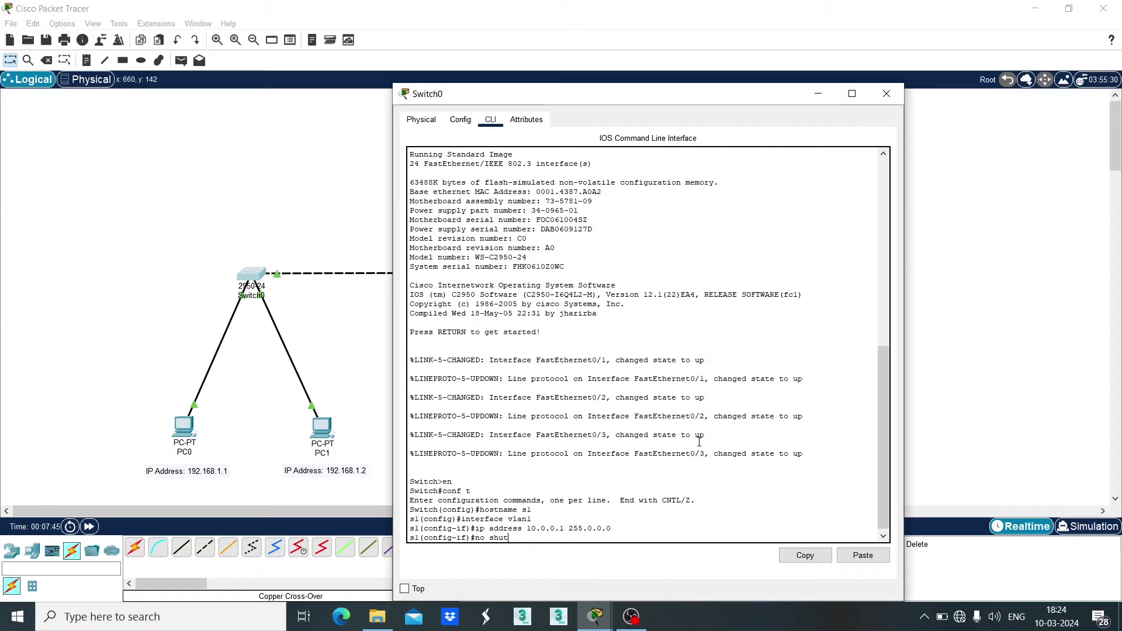
{"action": "key", "text": "Return"}
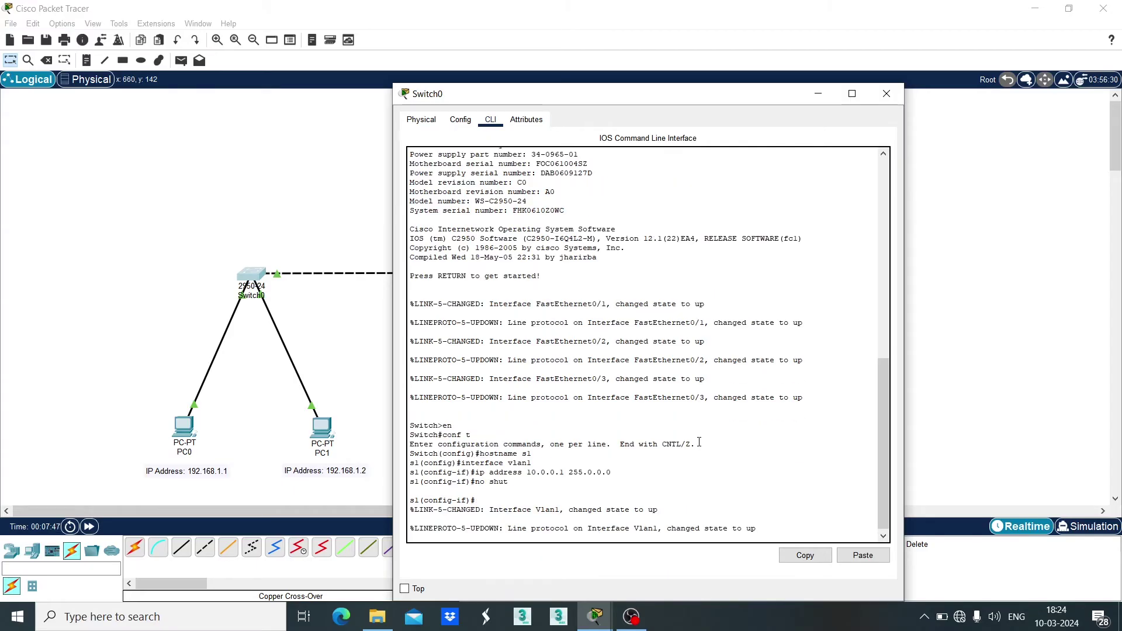
{"action": "type", "text": "exit"}
{"action": "key", "text": "Return"}
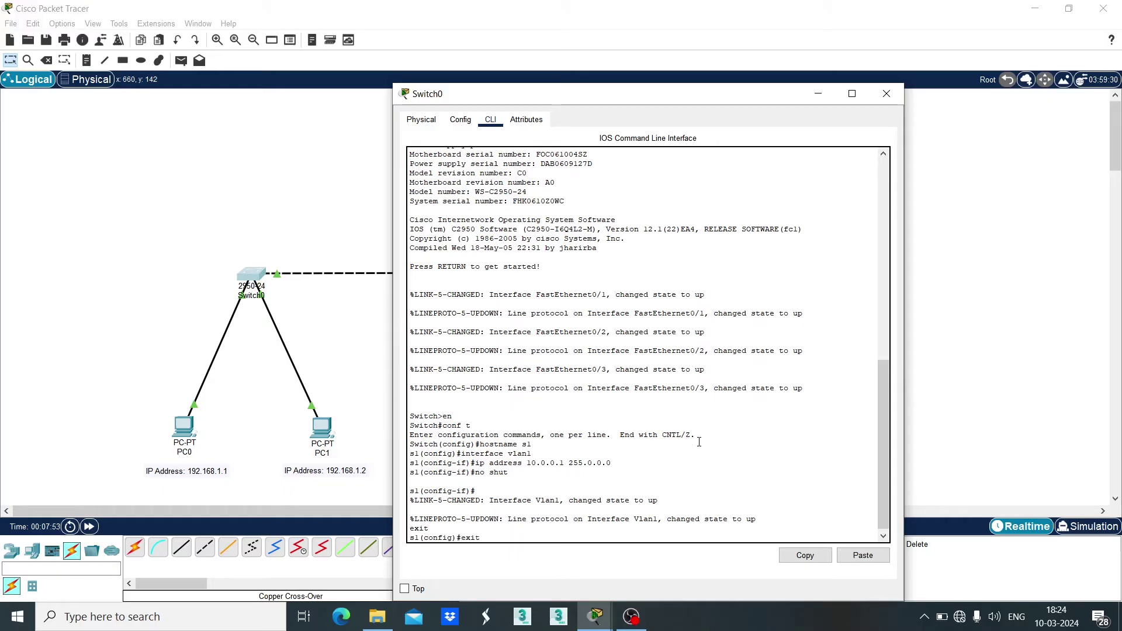
{"action": "type", "text": "exit"}
{"action": "key", "text": "Return"}
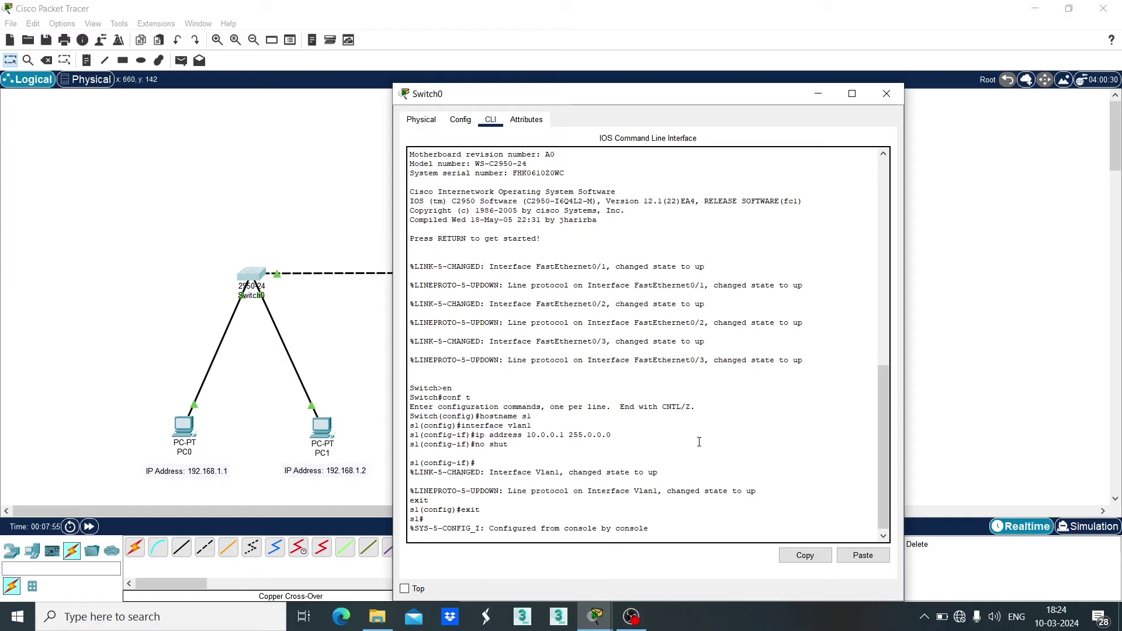
{"action": "type", "text": "exit"}
{"action": "key", "text": "Return"}
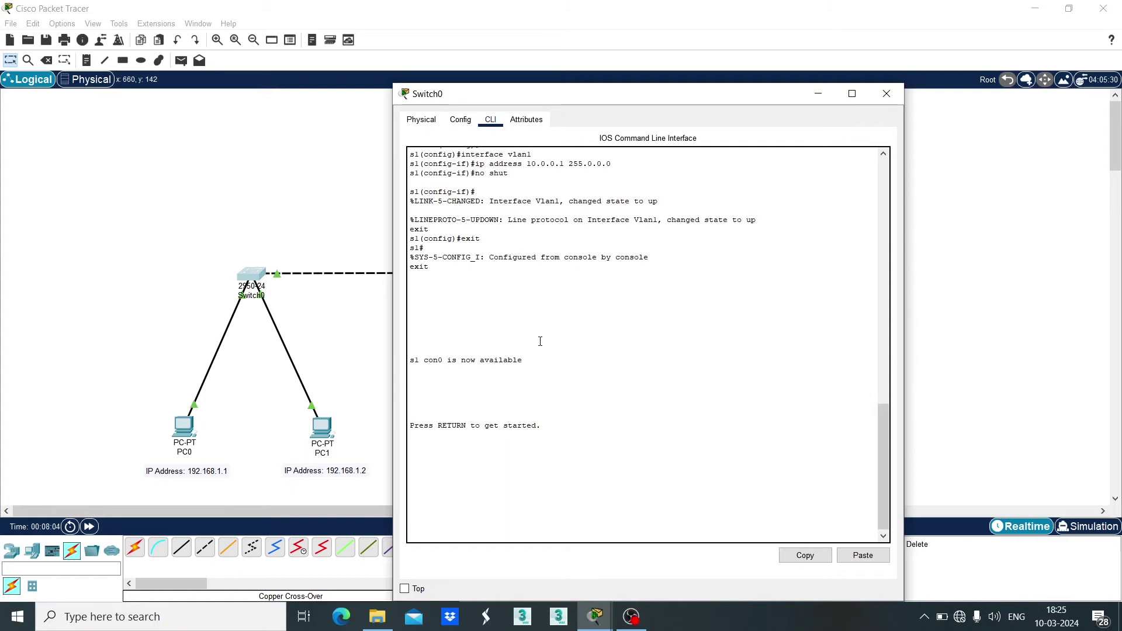
Close Switch0's window and nudge the command note slightly right above Switch0
{"action": "left_click", "coordinate": [887, 94]}
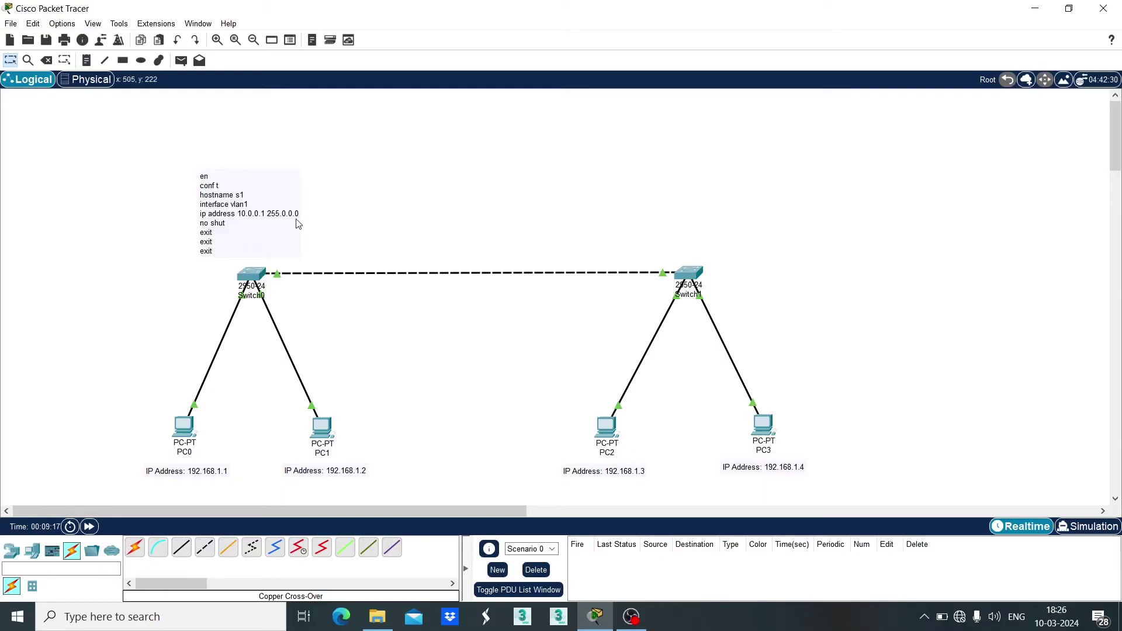
{"action": "left_click", "coordinate": [264, 241]}
{"action": "left_click_drag", "start_coordinate": [264, 241], "coordinate": [271, 241]}
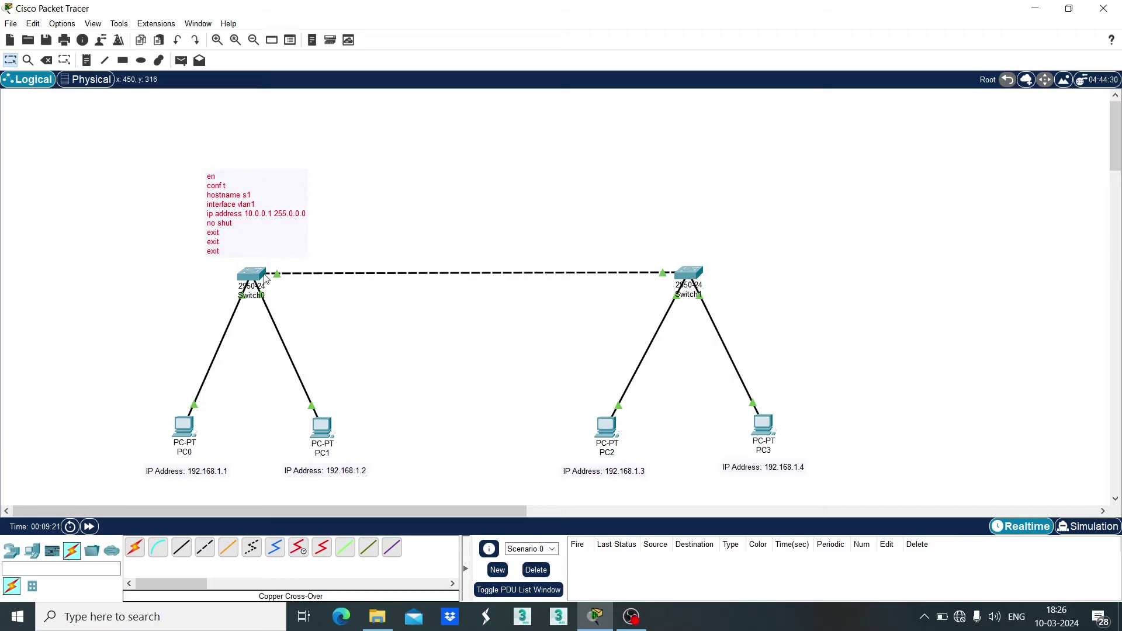
{"action": "left_click", "coordinate": [356, 216]}
Open Switch1's CLI and enter privileged and global configuration mode with en and conf t
{"action": "left_click", "coordinate": [693, 277]}
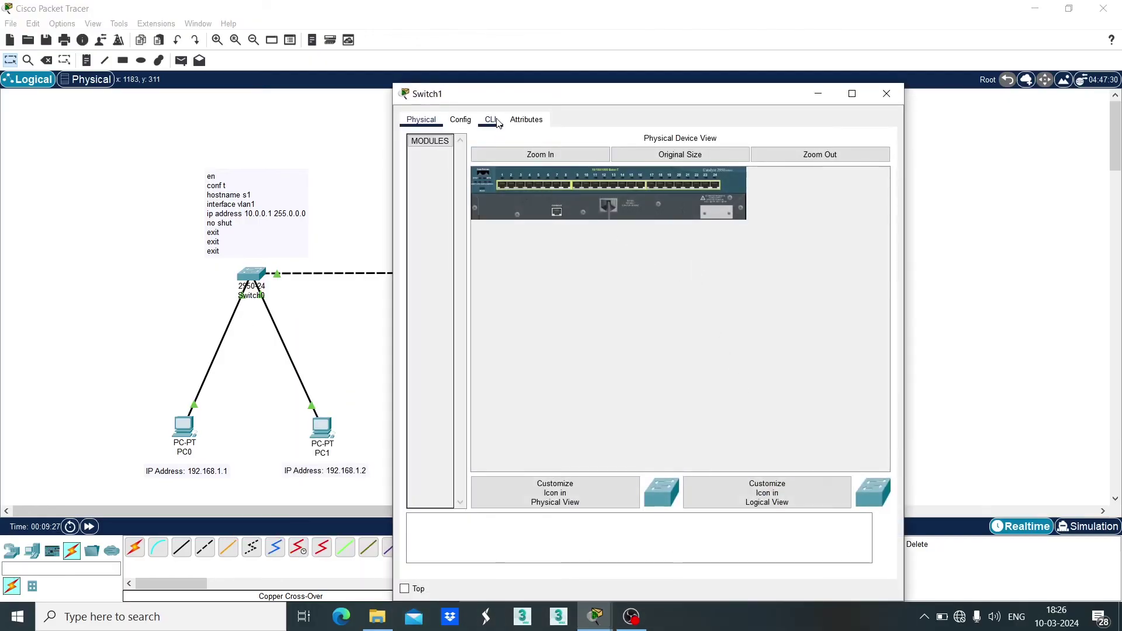
{"action": "left_click", "coordinate": [491, 120]}
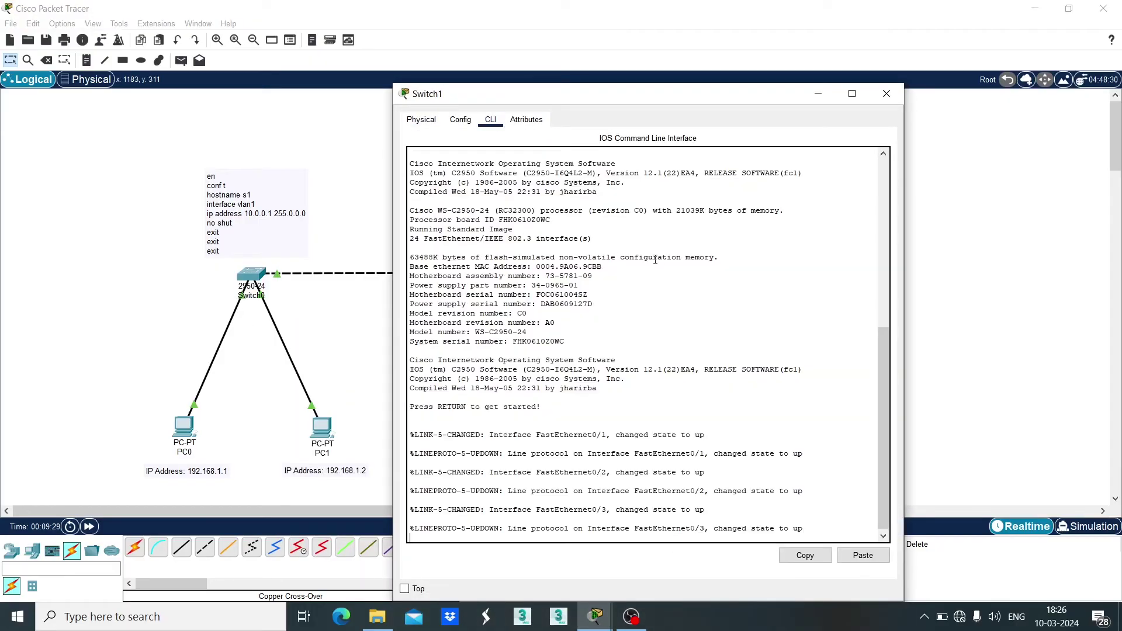
{"action": "key", "text": "Return"}
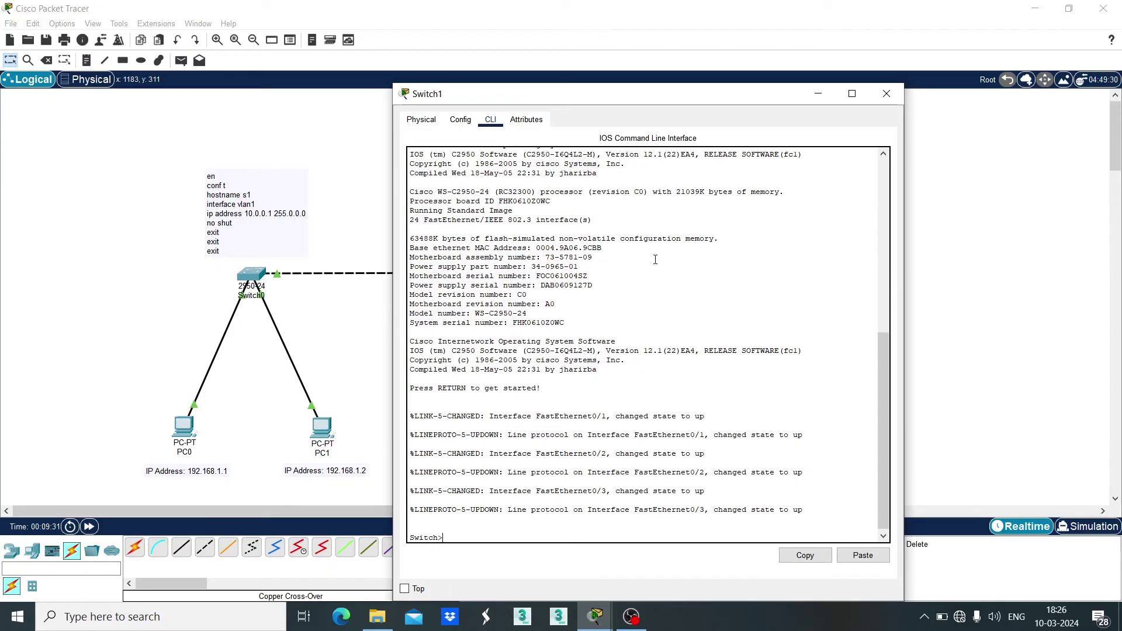
{"action": "type", "text": "en"}
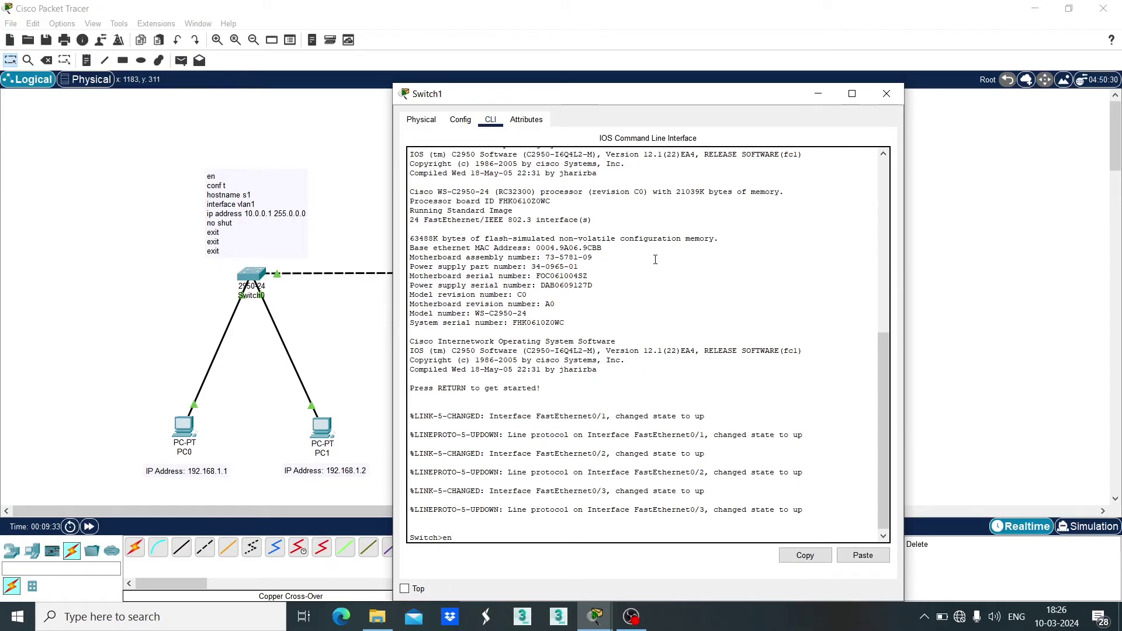
{"action": "key", "text": "Return"}
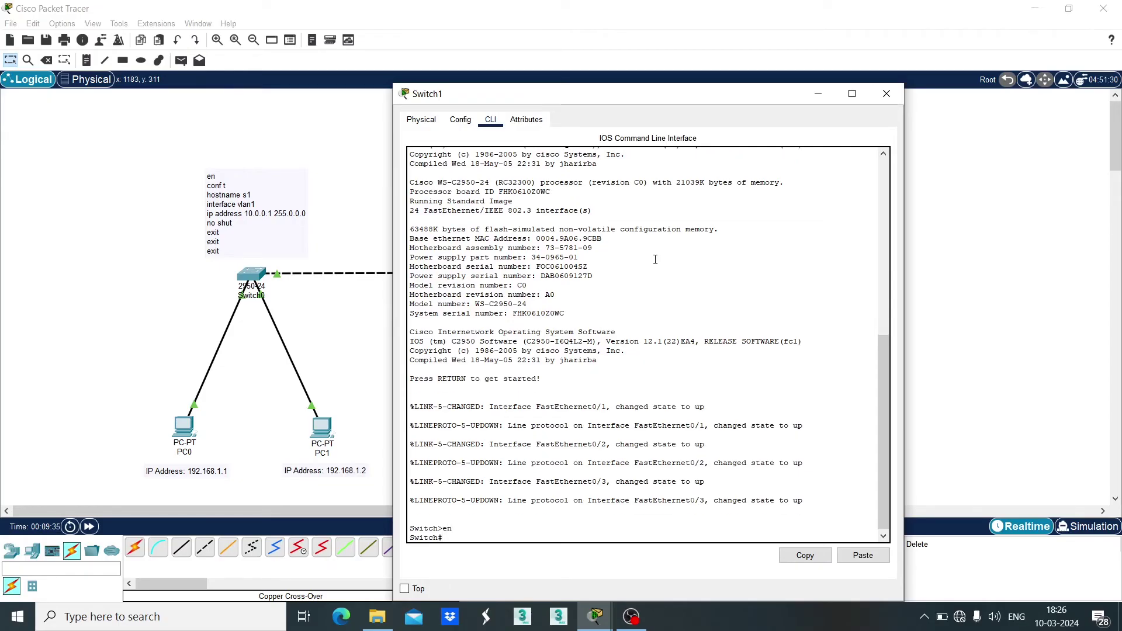
{"action": "type", "text": "conf t"}
{"action": "key", "text": "Return"}
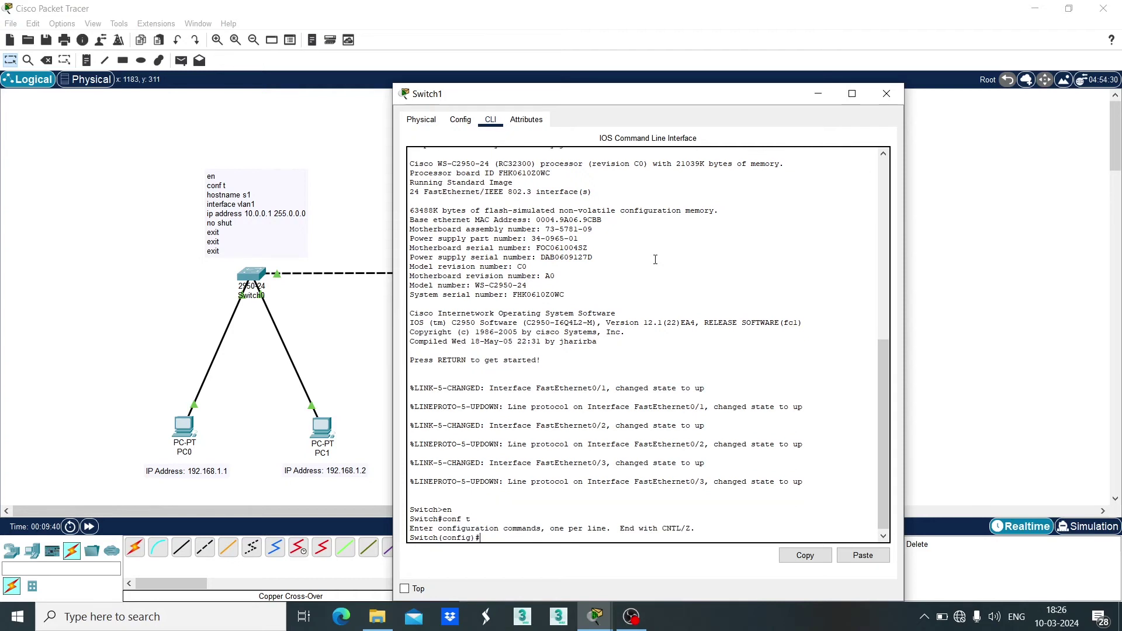
Rename the switch to s2 and give interface vlan1 address 10.0.0.2 255.0.0.0 with no shut
{"action": "type", "text": "hostname "}
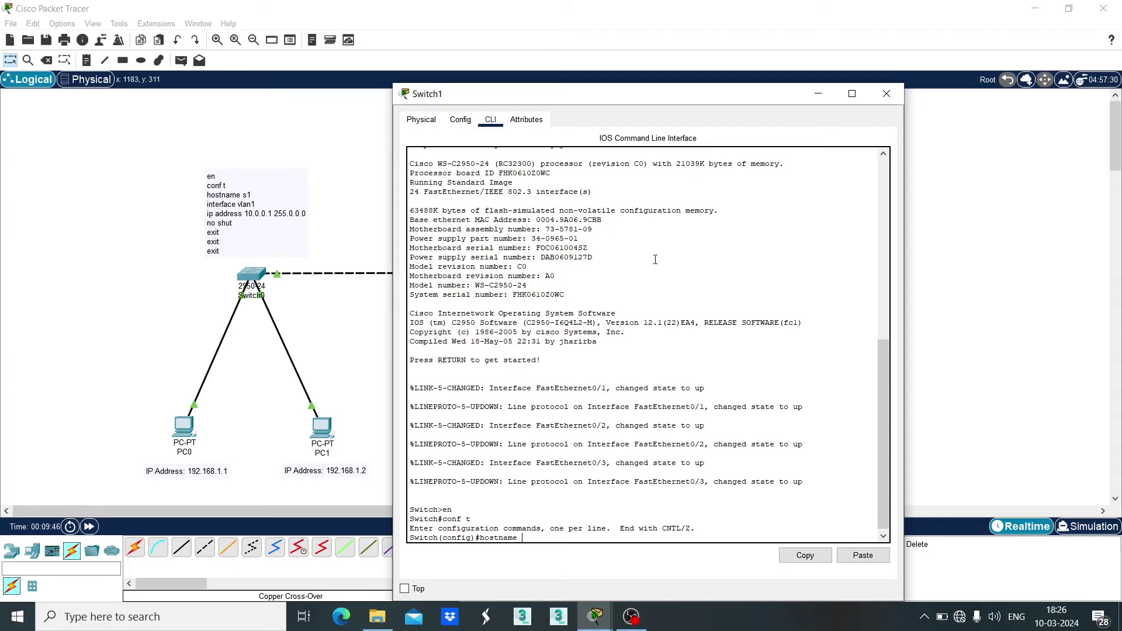
{"action": "type", "text": "s2"}
{"action": "key", "text": "Return"}
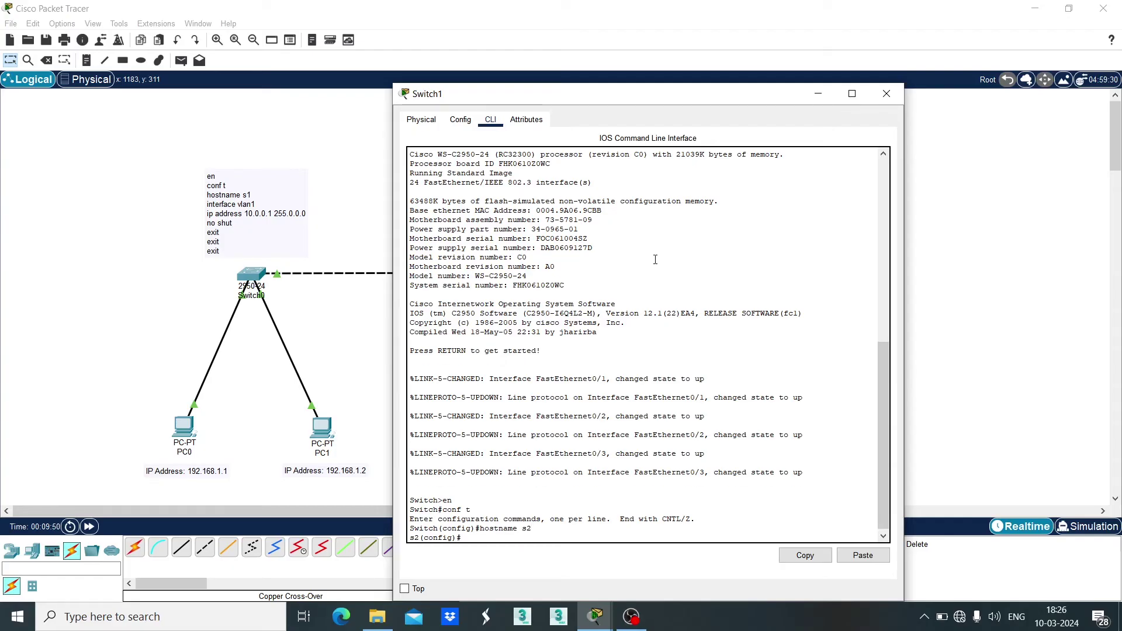
{"action": "type", "text": "interface vlan1"}
{"action": "key", "text": "Return"}
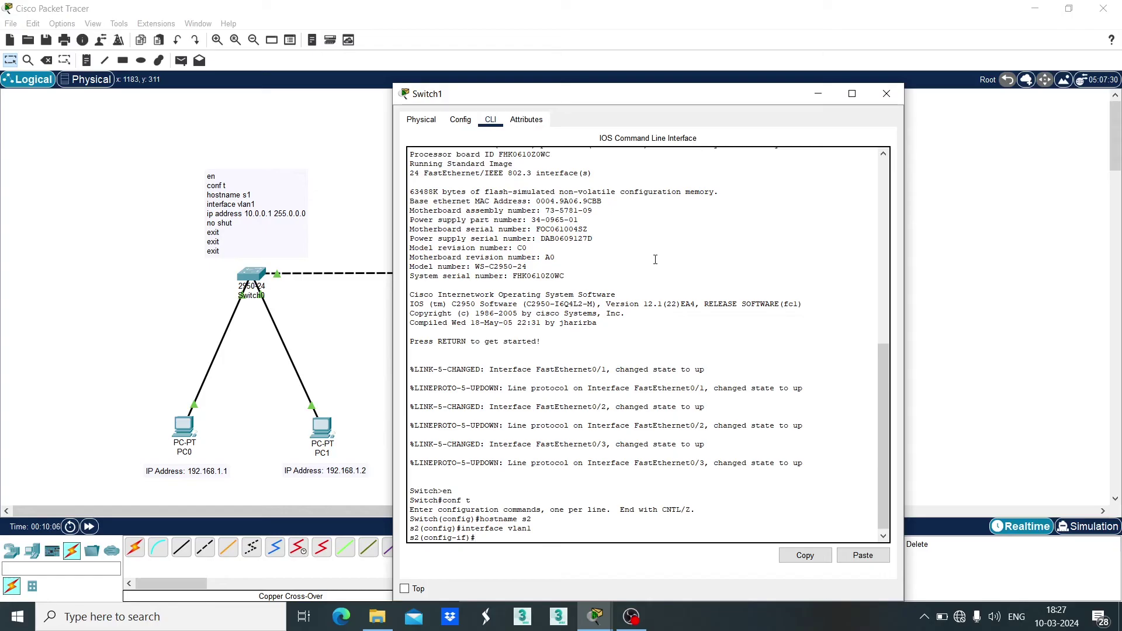
{"action": "type", "text": "ip address 10.0"}
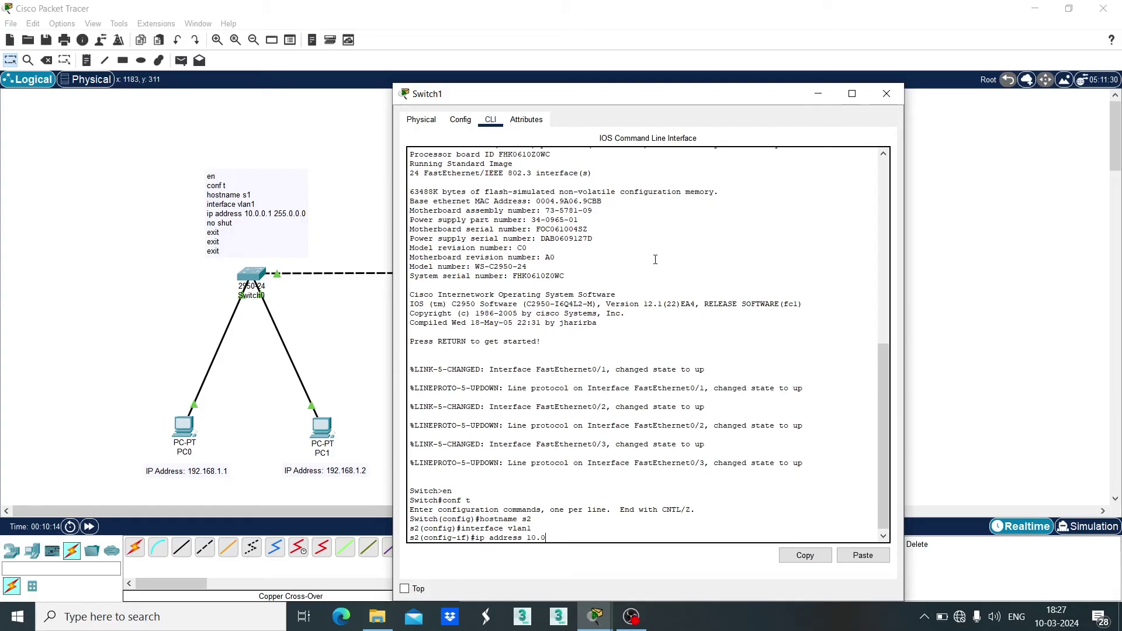
{"action": "type", "text": ".0.2 255.0.0."}
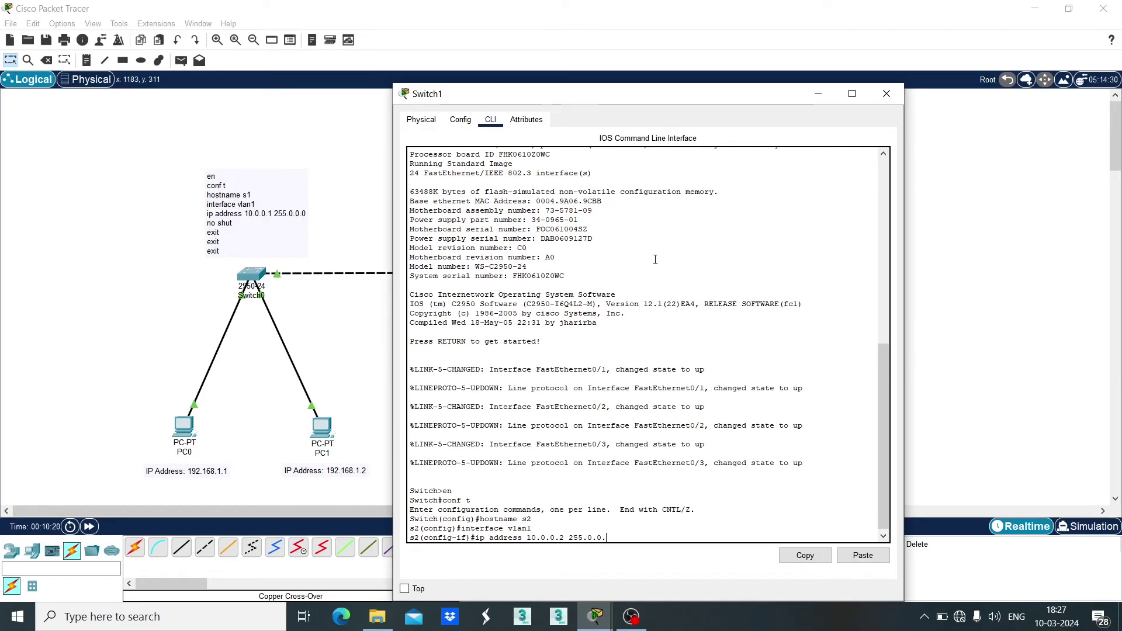
{"action": "type", "text": "0"}
{"action": "key", "text": "Return"}
{"action": "type", "text": "no"}
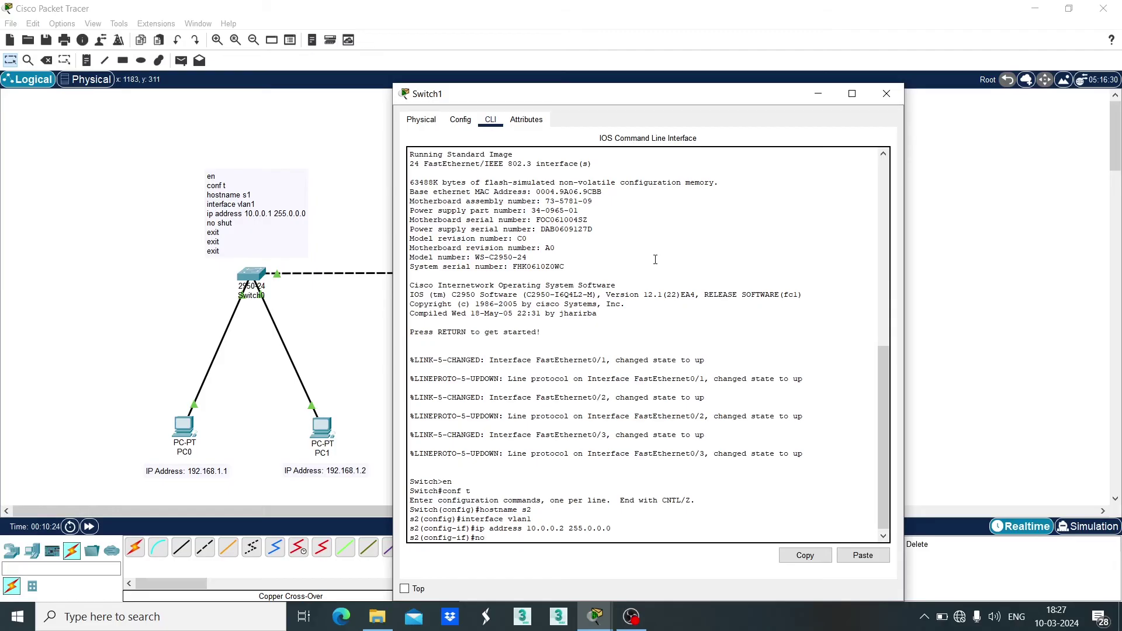
{"action": "type", "text": " shut"}
{"action": "key", "text": "Return"}
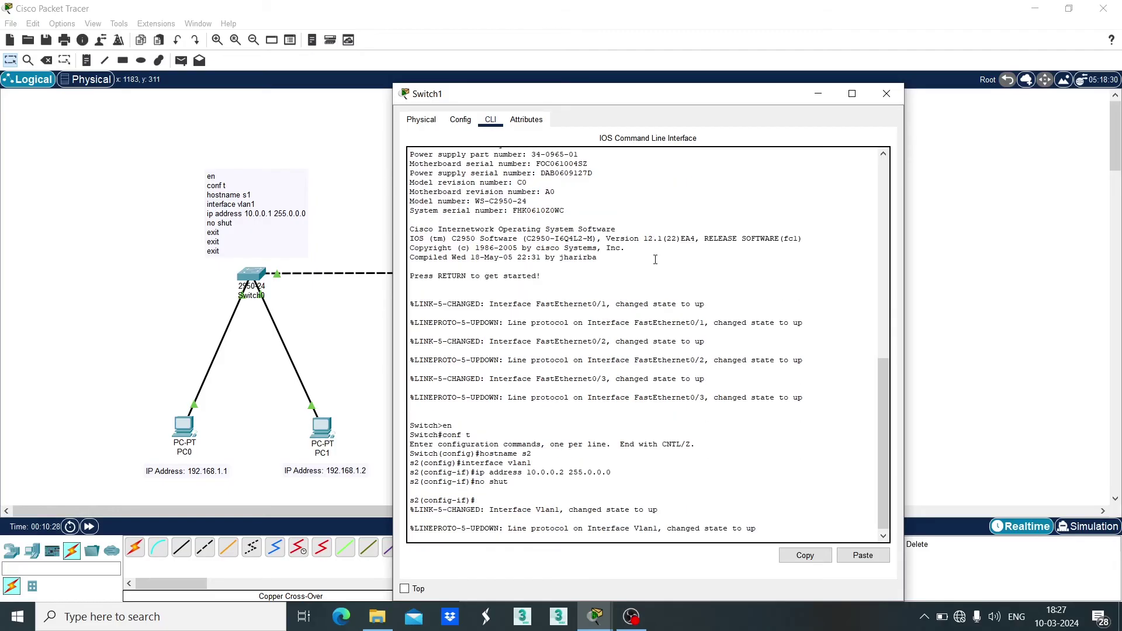
Exit interface and global configuration modes and end the console session
{"action": "type", "text": "exit"}
{"action": "key", "text": "Return"}
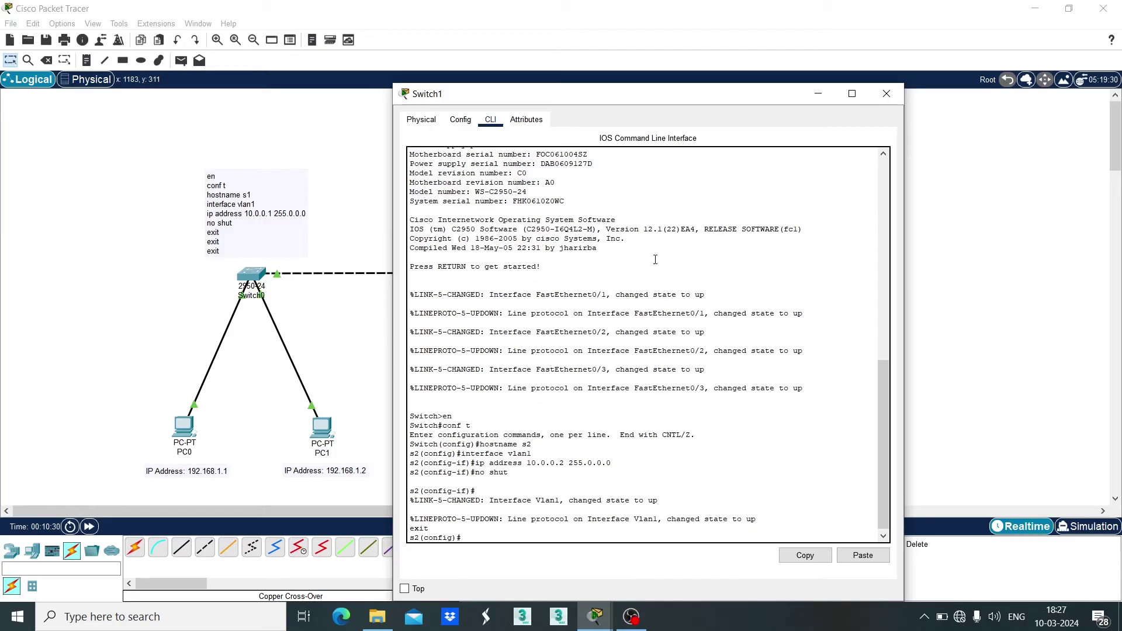
{"action": "type", "text": "exit"}
{"action": "key", "text": "Return"}
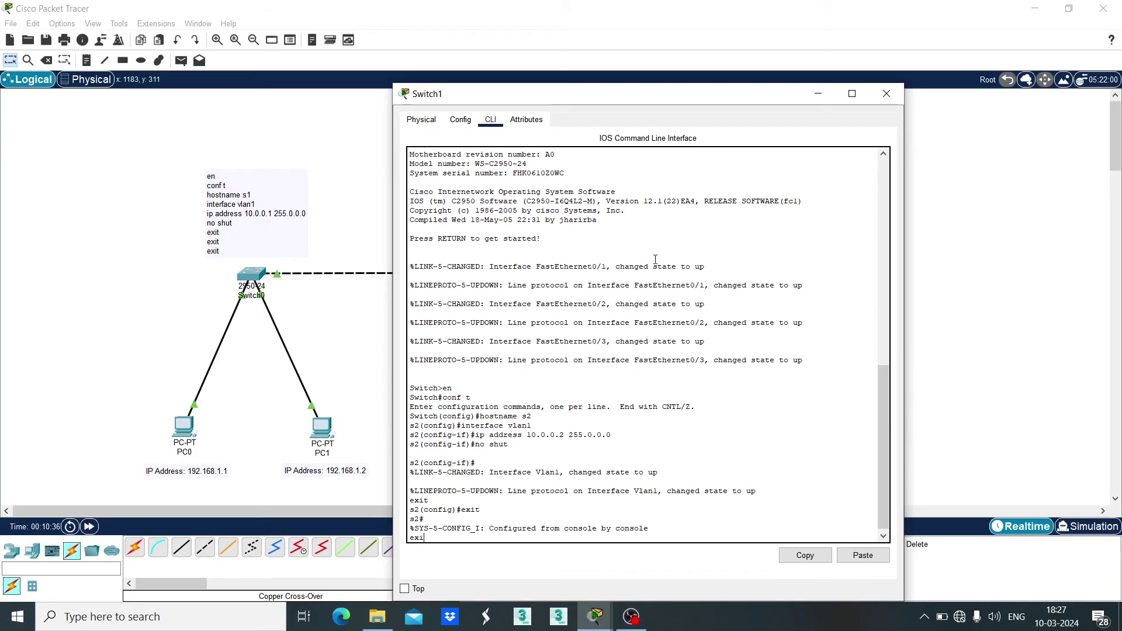
{"action": "type", "text": "exit"}
{"action": "key", "text": "Return"}
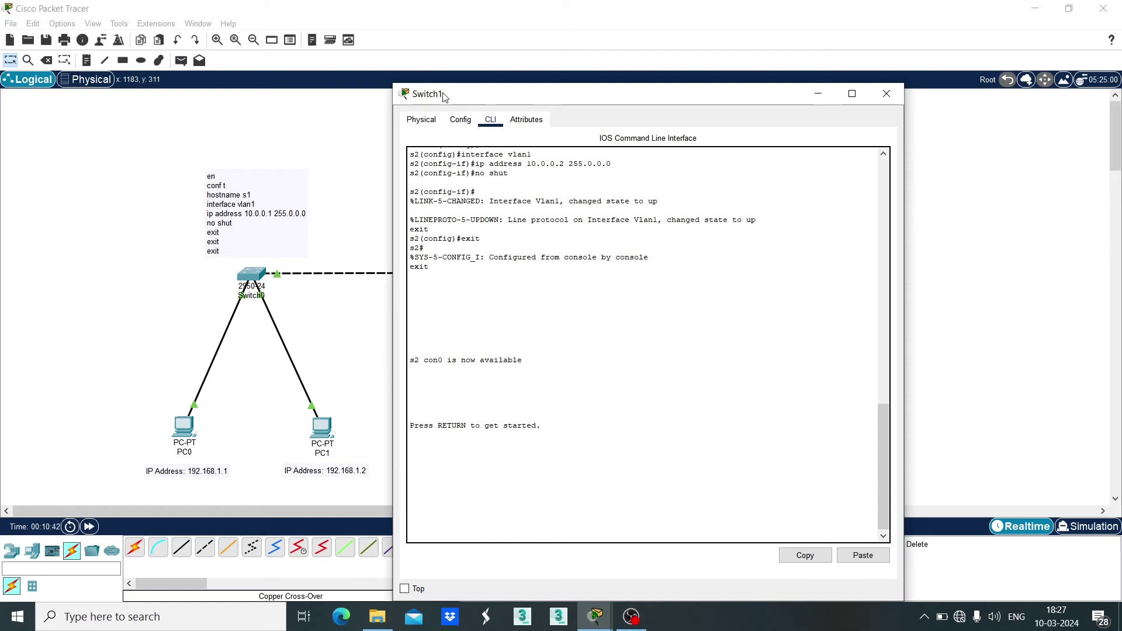
Close Switch1's configuration window
{"action": "left_click", "coordinate": [886, 99]}
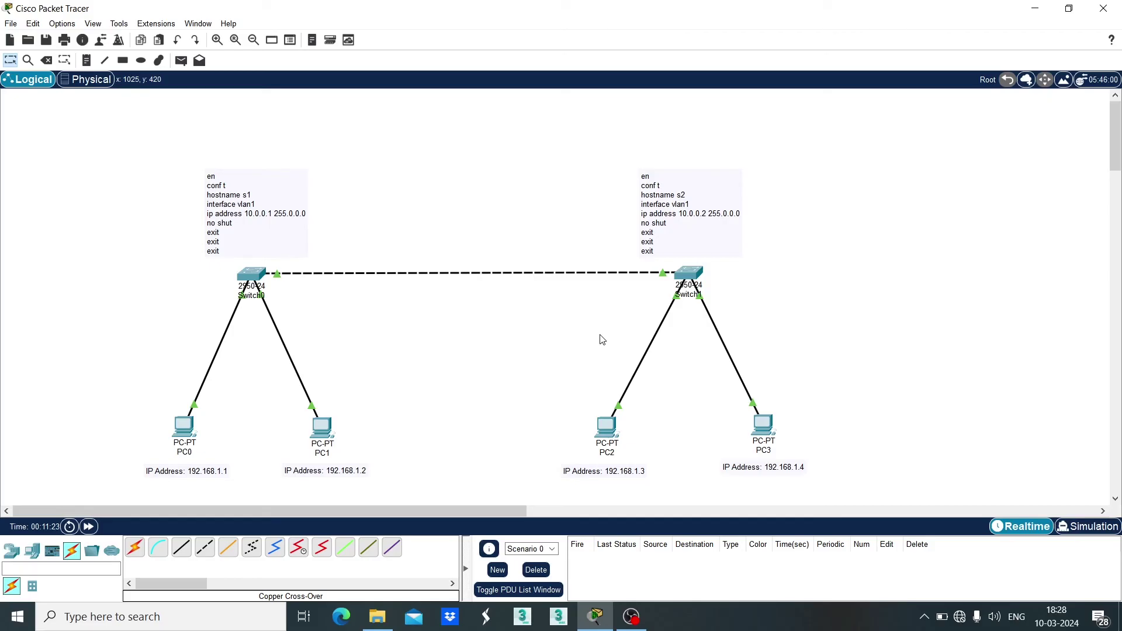
Send simple PDU pings from PC0 to PC1 and PC1 to PC2, then delete both test PDUs
{"action": "left_click", "coordinate": [182, 63]}
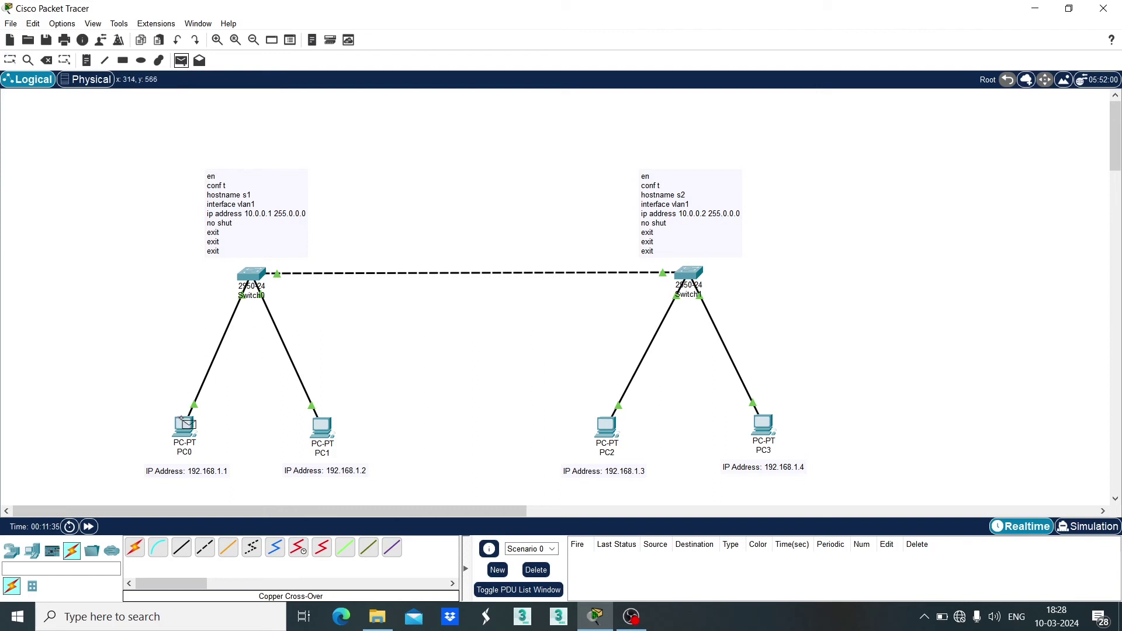
{"action": "left_click", "coordinate": [182, 420]}
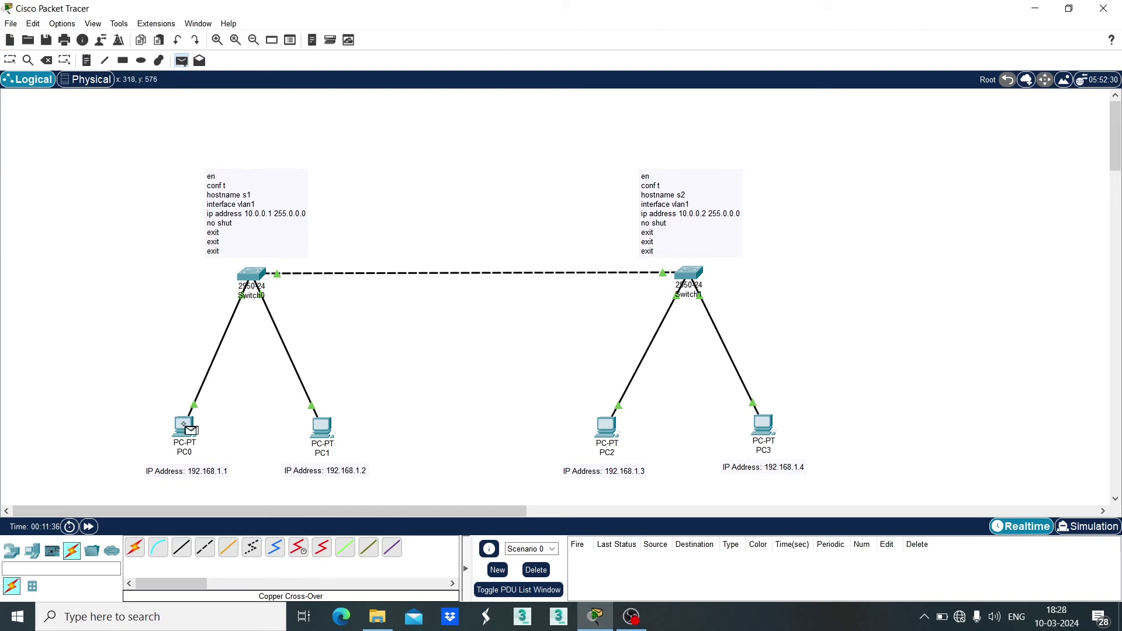
{"action": "left_click", "coordinate": [320, 431]}
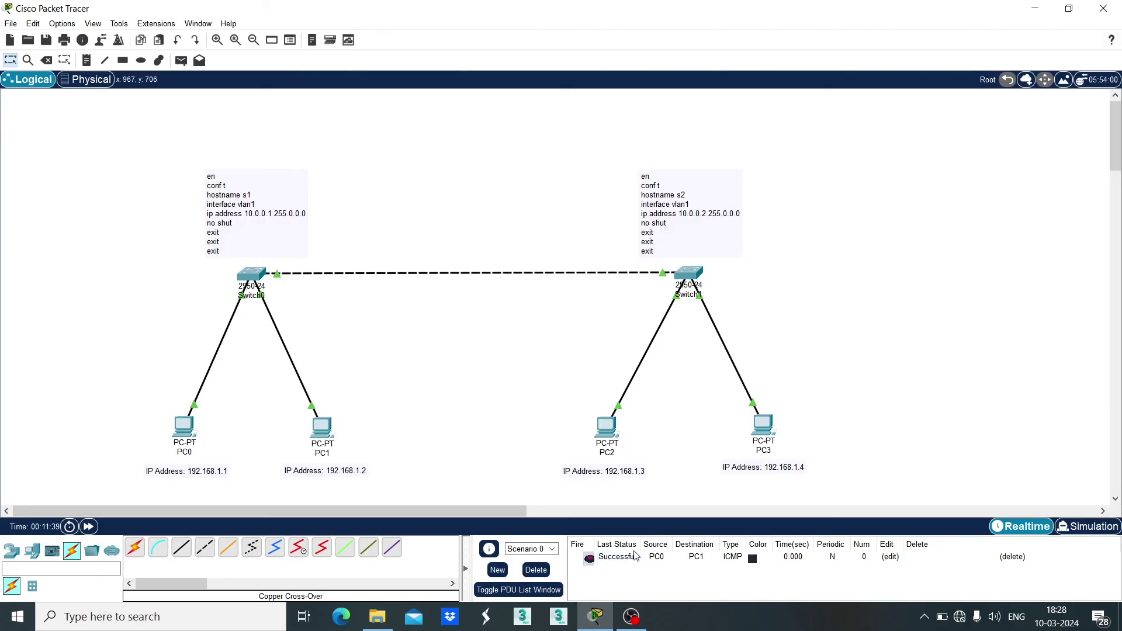
{"action": "left_click", "coordinate": [181, 60]}
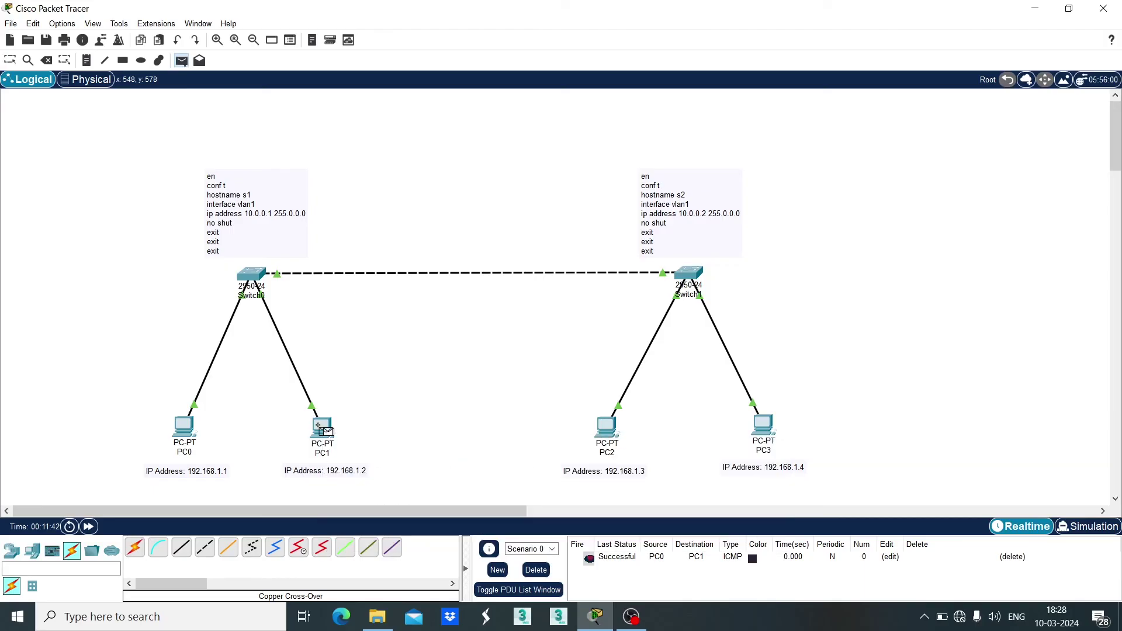
{"action": "left_click", "coordinate": [320, 427]}
{"action": "left_click", "coordinate": [612, 427]}
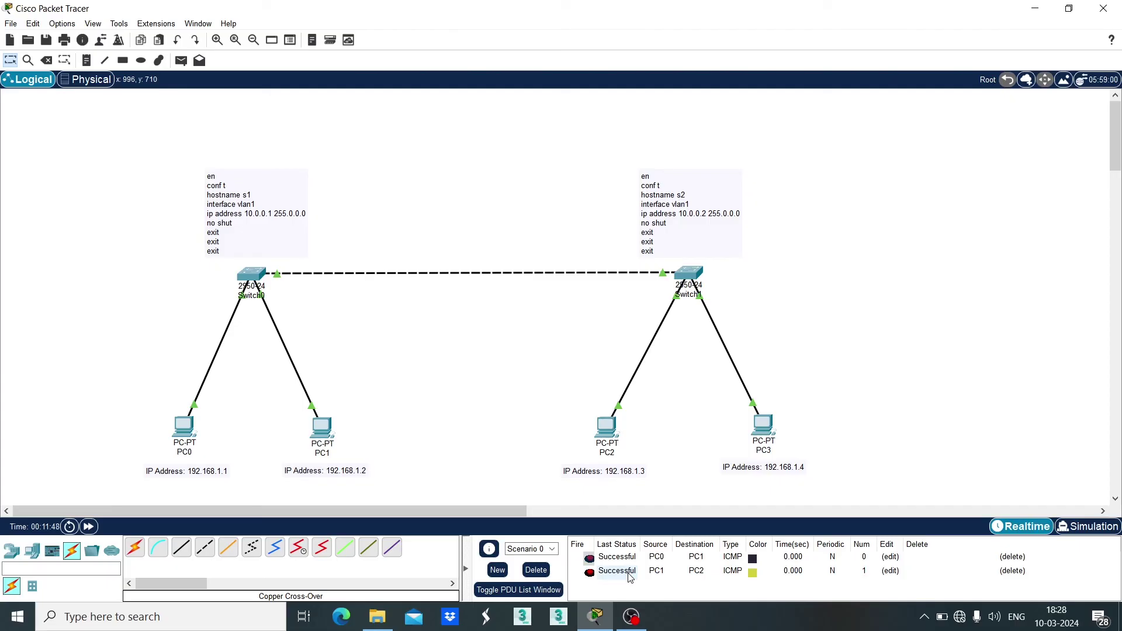
{"action": "left_click", "coordinate": [535, 570]}
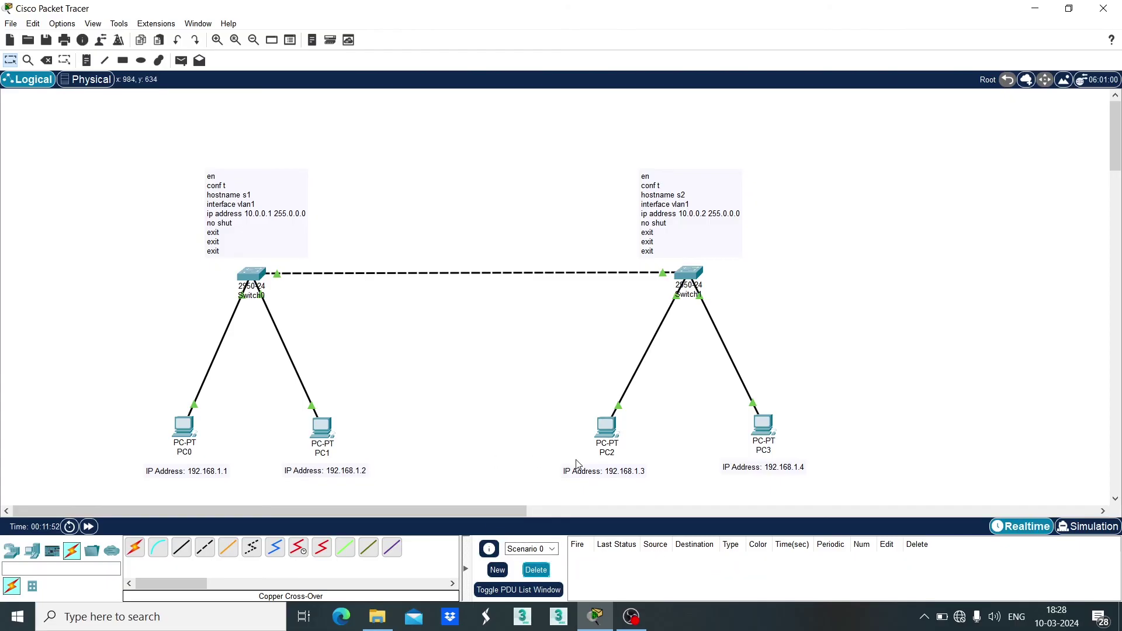
In simulation mode, play a simple PDU ping from PC0 to PC3, then return to Realtime
{"action": "left_click", "coordinate": [1081, 527]}
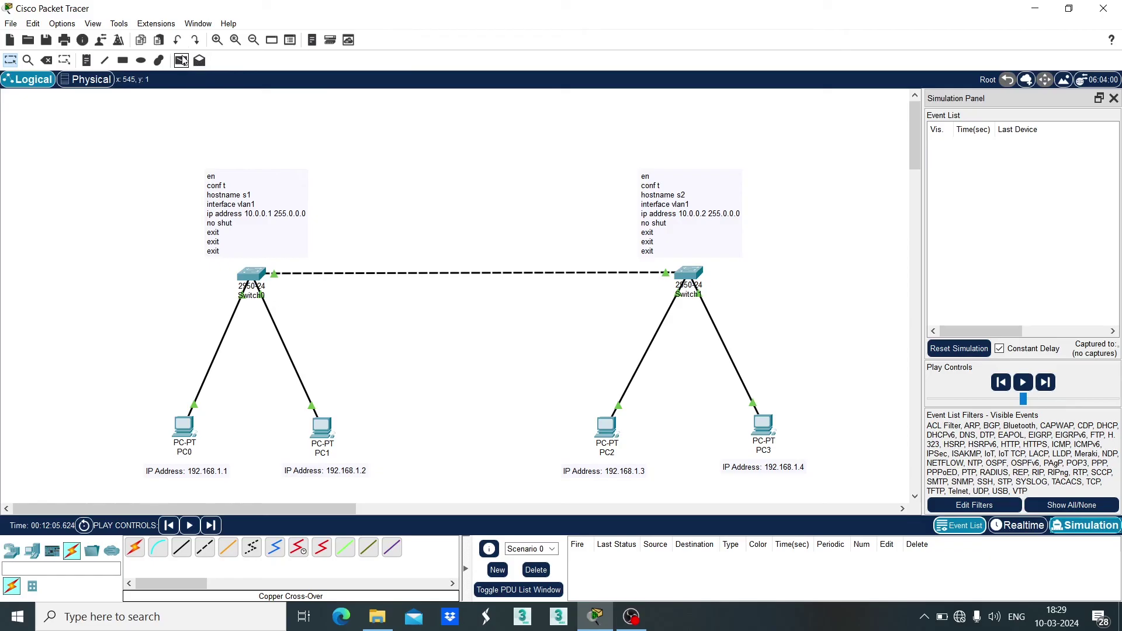
{"action": "left_click", "coordinate": [181, 60]}
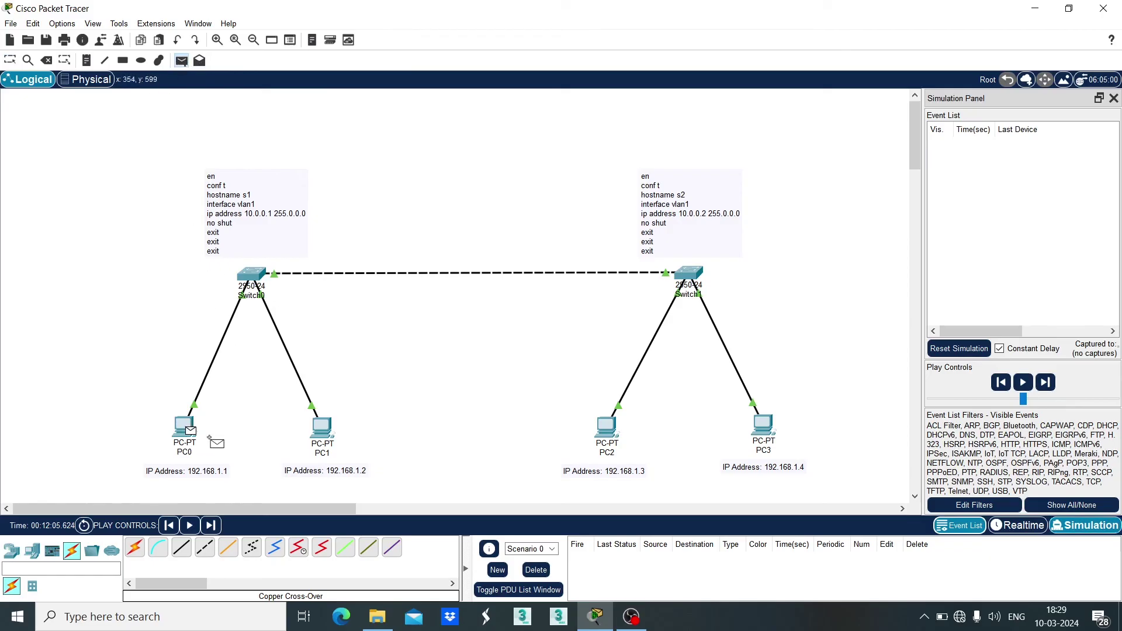
{"action": "left_click", "coordinate": [764, 428]}
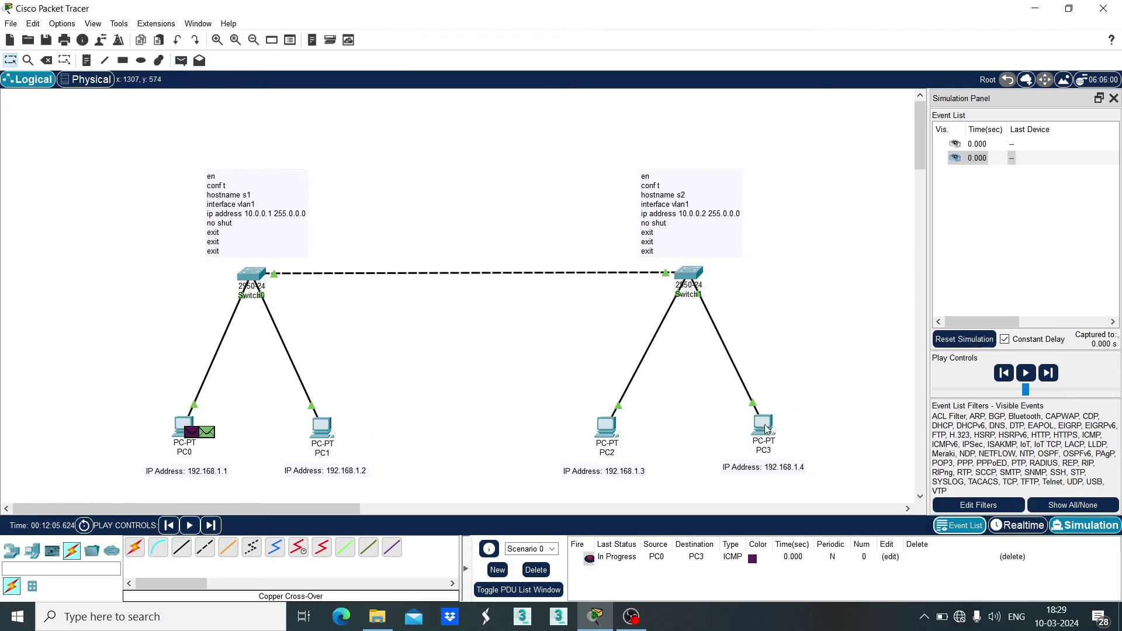
{"action": "left_click", "coordinate": [1025, 374]}
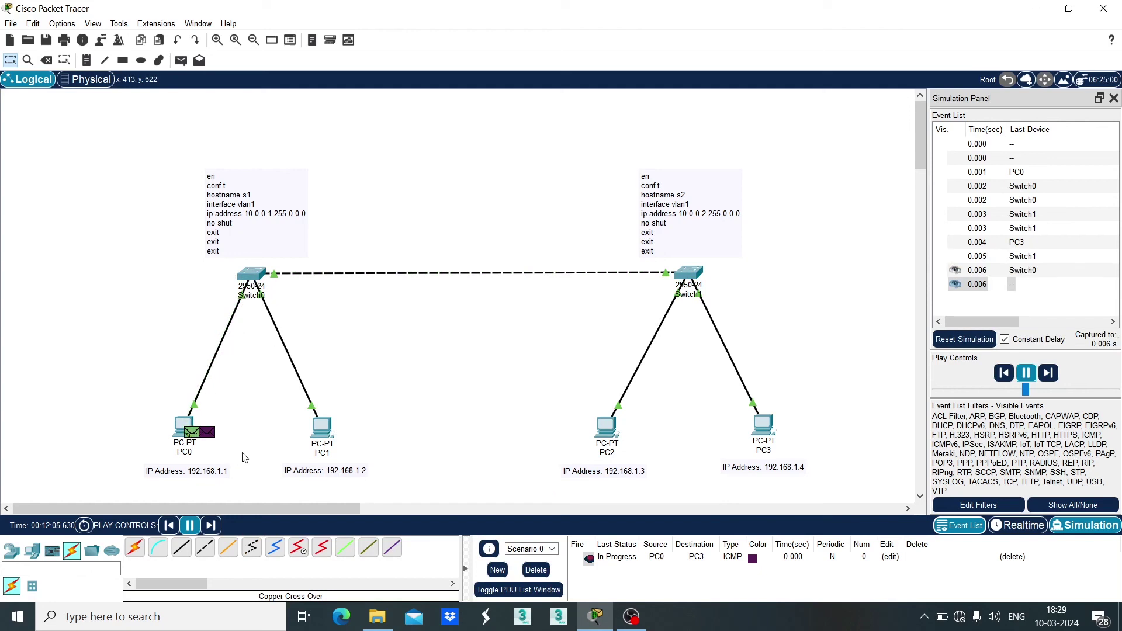
{"action": "left_click", "coordinate": [1018, 525]}
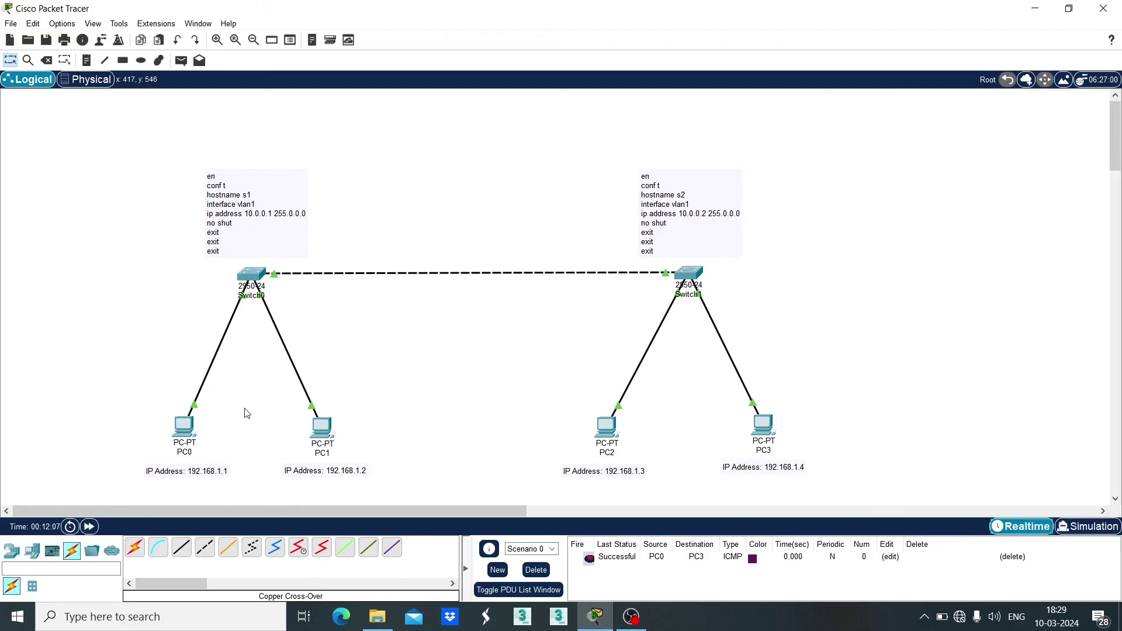